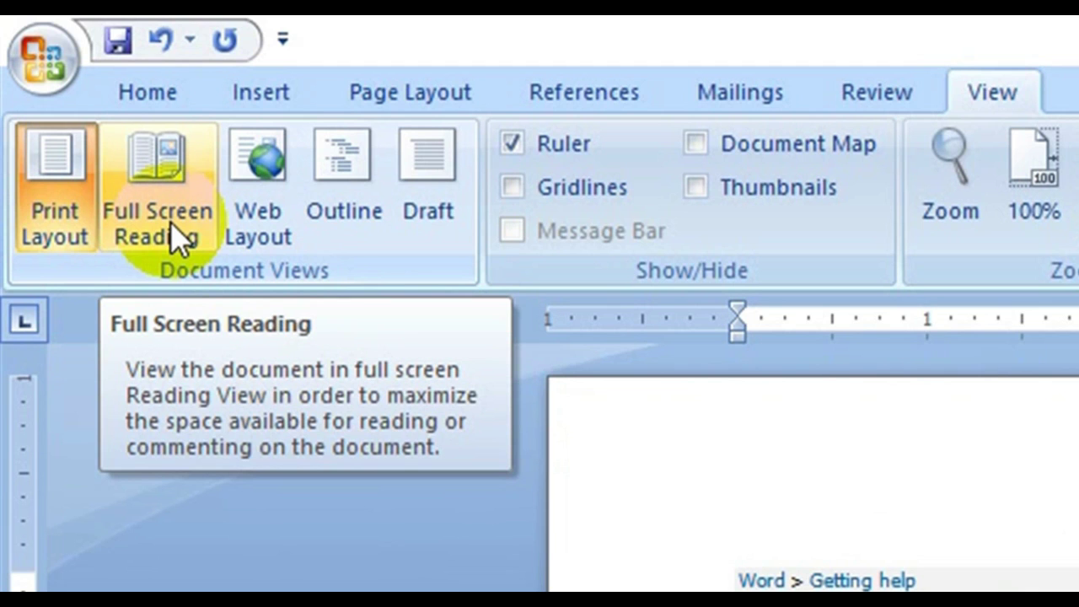
# Step: View the document in Full Screen Reading, page forward to screens 7-8, and close the reading view
pyautogui.click(172, 232)
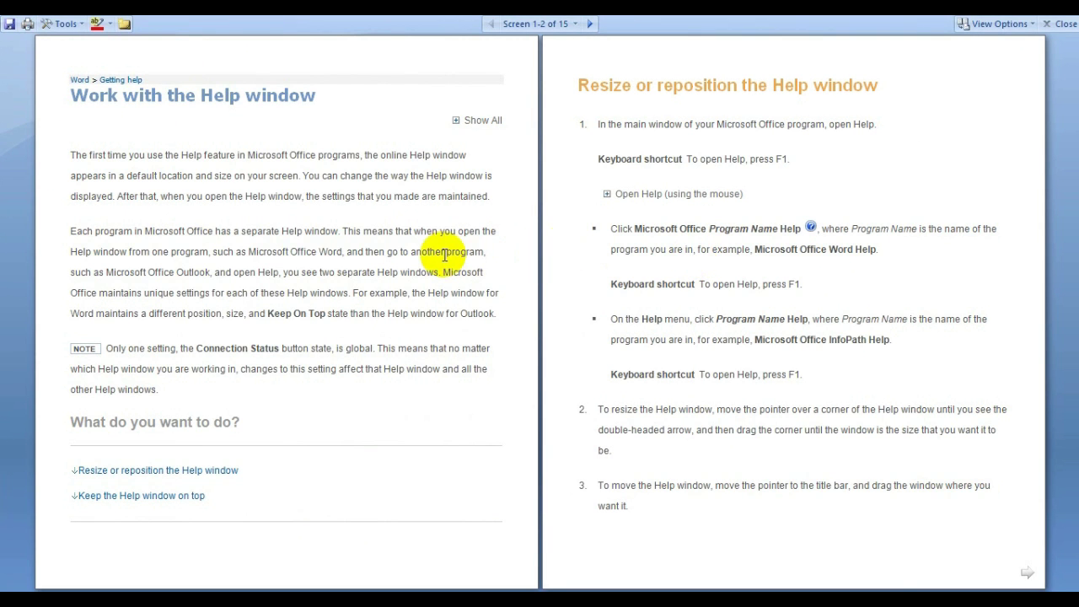
pyautogui.scroll(-4, 445, 256)
pyautogui.scroll(-3, 444, 256)
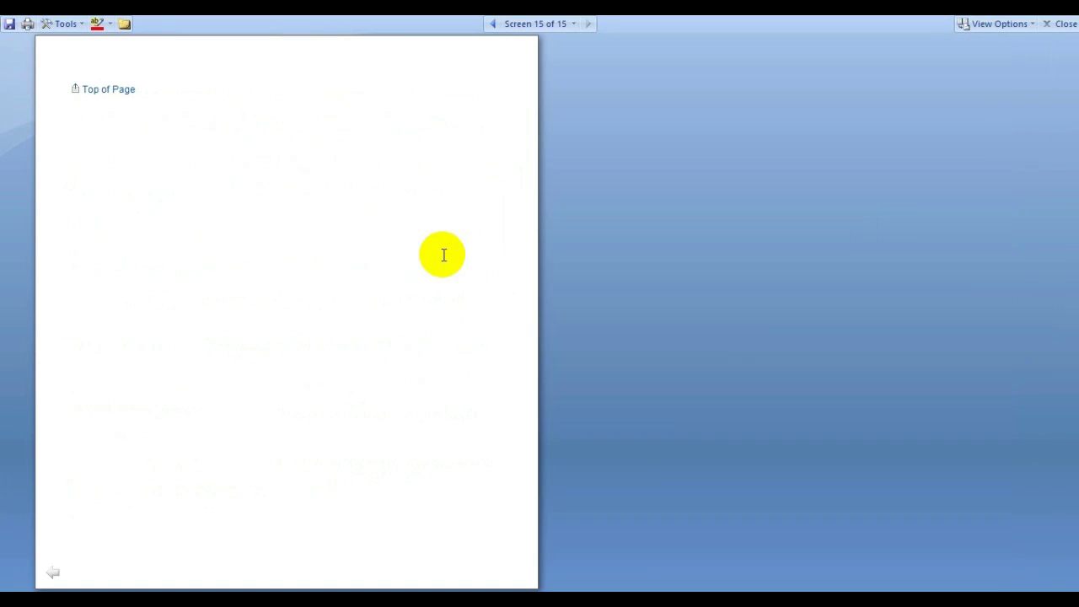
pyautogui.scroll(7, 442, 255)
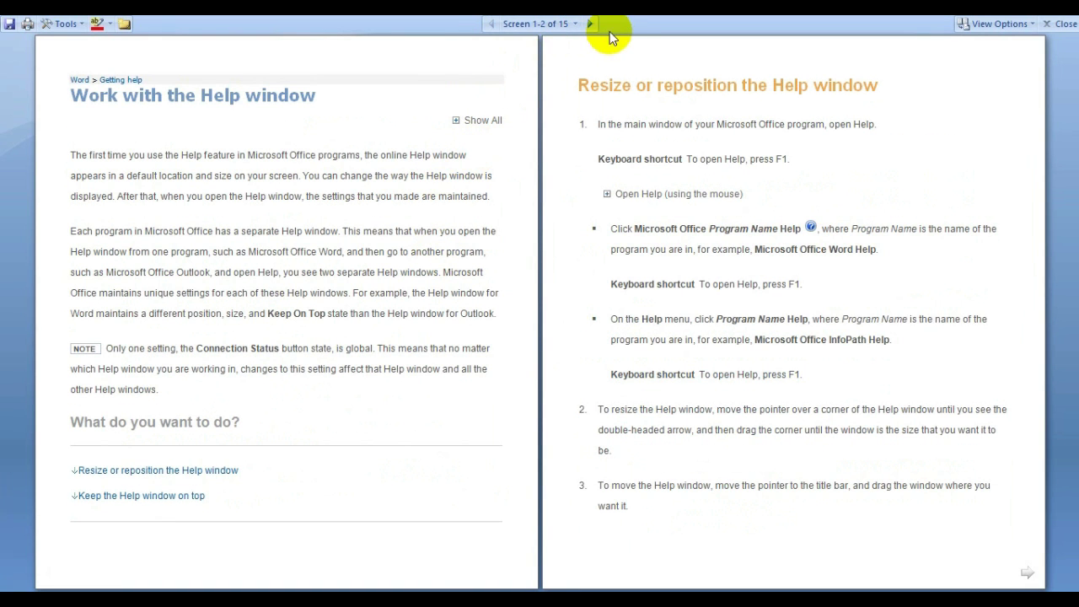
pyautogui.click(596, 22)
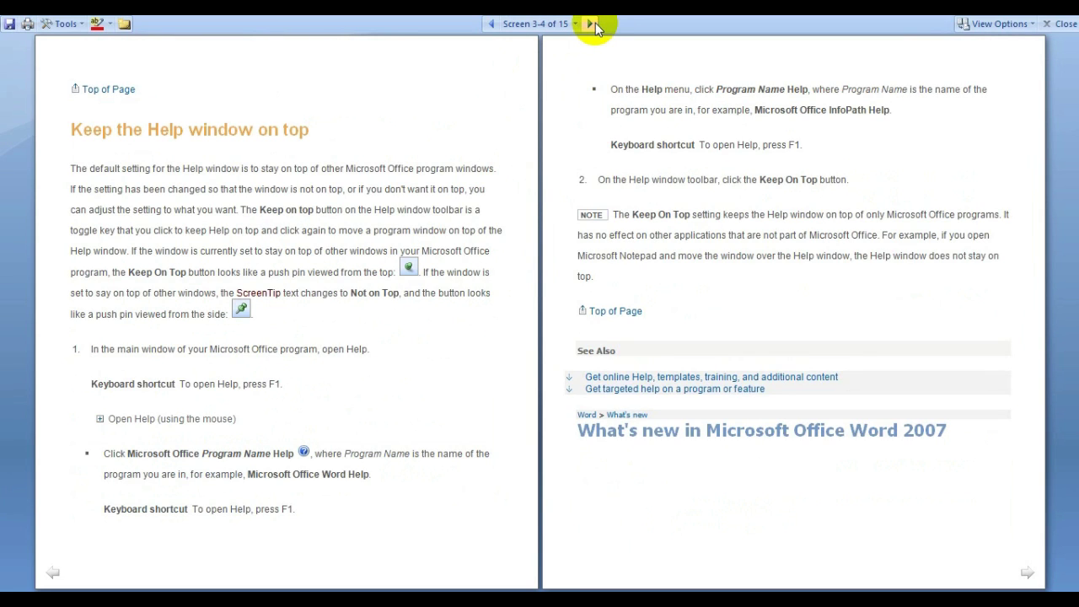
pyautogui.click(595, 23)
pyautogui.click(595, 23)
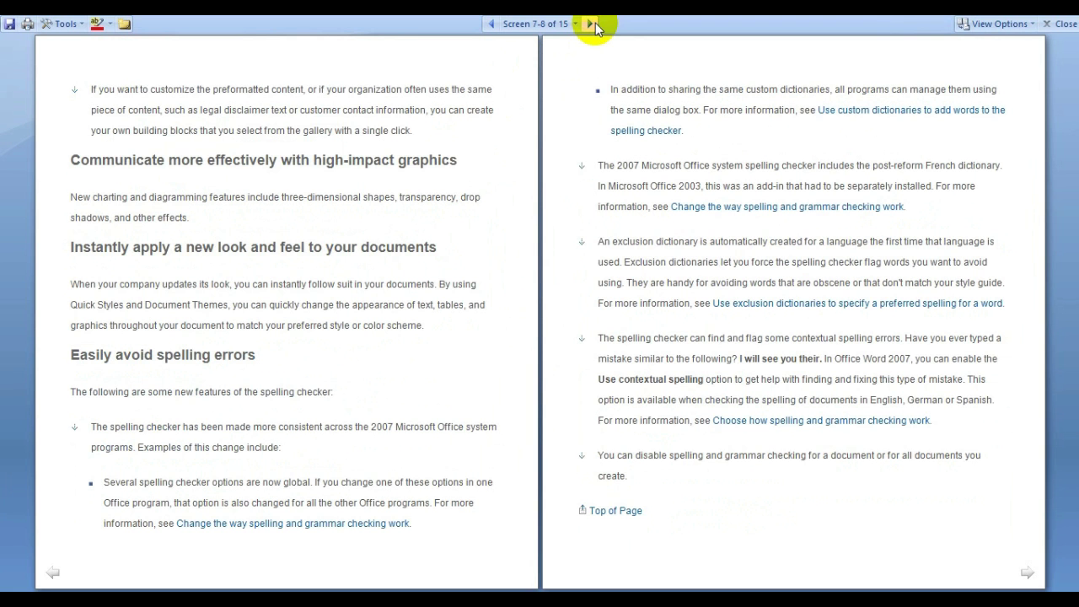
pyautogui.click(1061, 25)
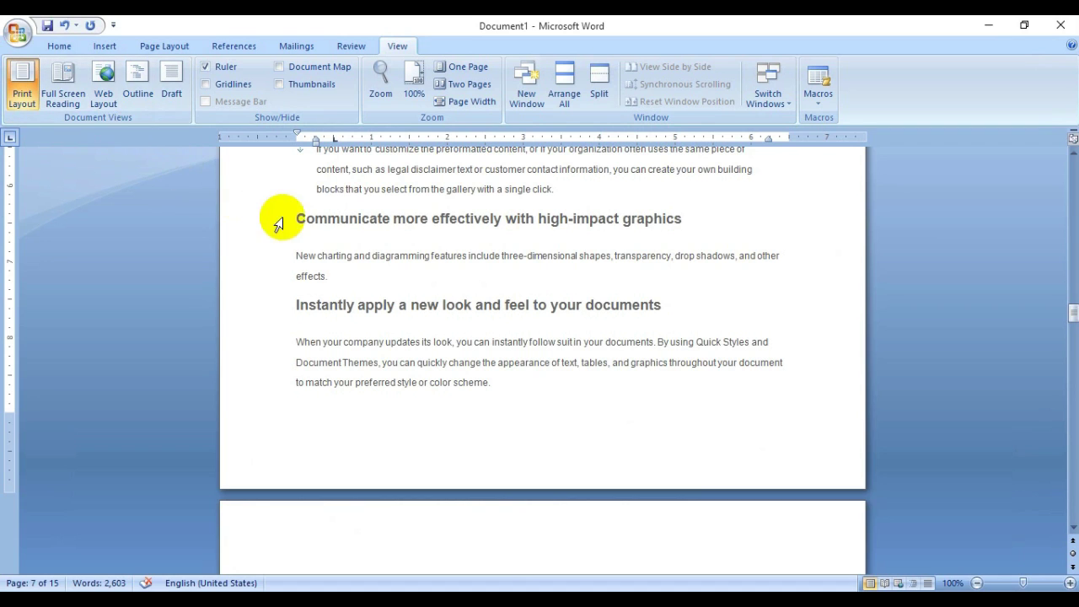
# Step: Preview the document in Web Layout view and return it to Print Layout
pyautogui.click(376, 218)
pyautogui.scroll(6, 377, 219)
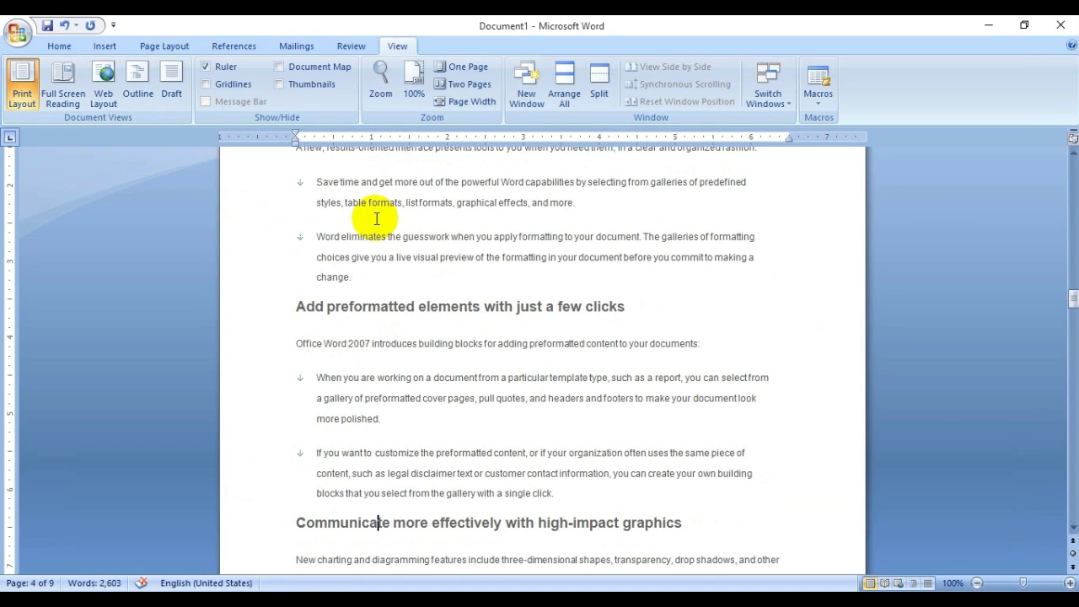
pyautogui.scroll(2, 377, 218)
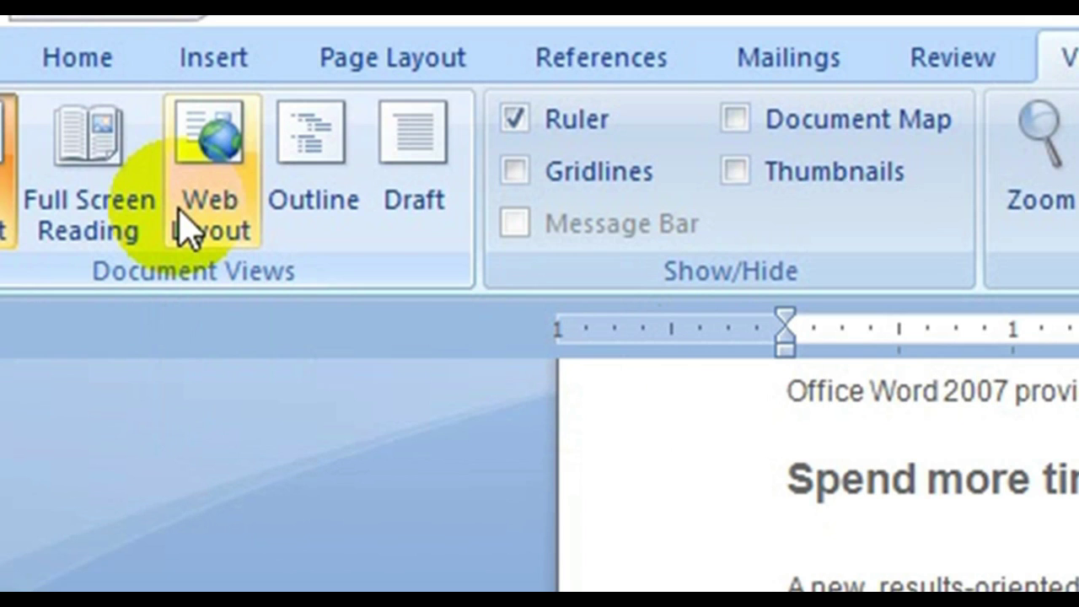
pyautogui.click(188, 227)
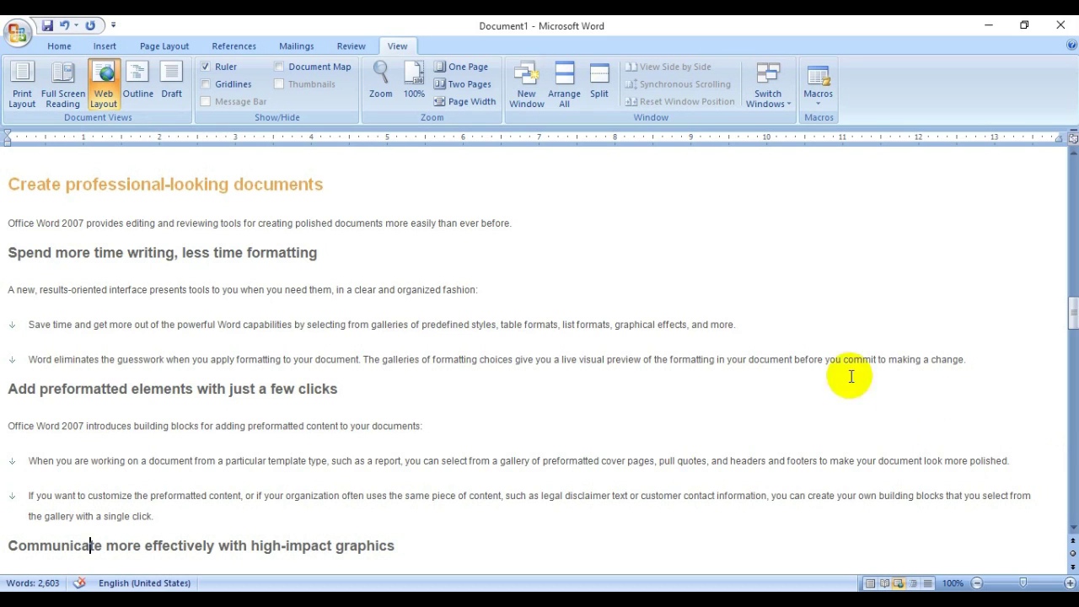
pyautogui.click(19, 91)
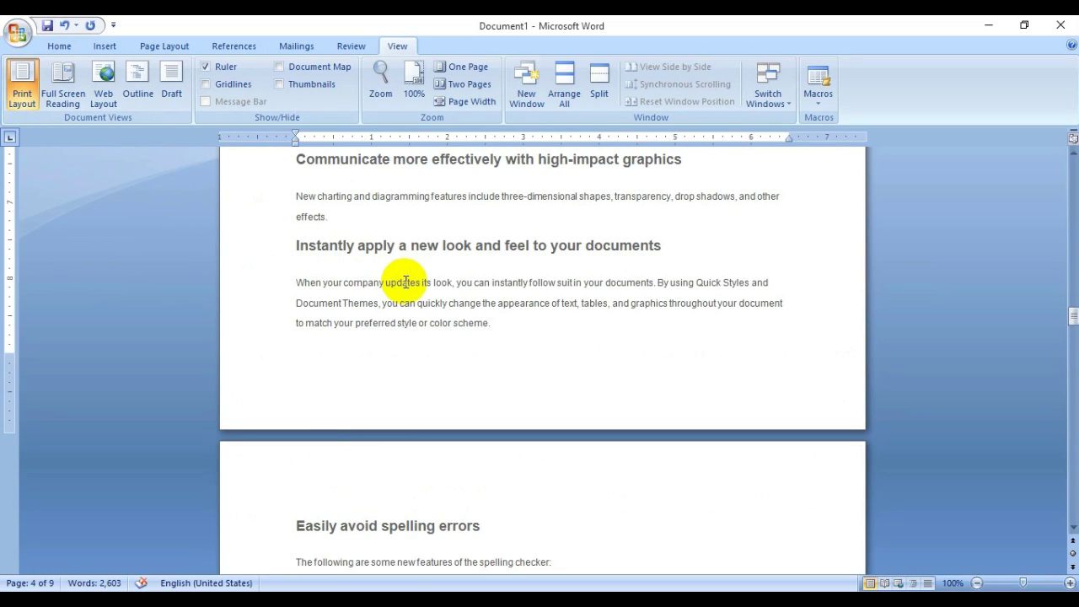
# Step: At the end of the document, below the last Top of Page link, enter 400, 500, 100, 200 and 400 on separate lines
pyautogui.scroll(15, 406, 283)
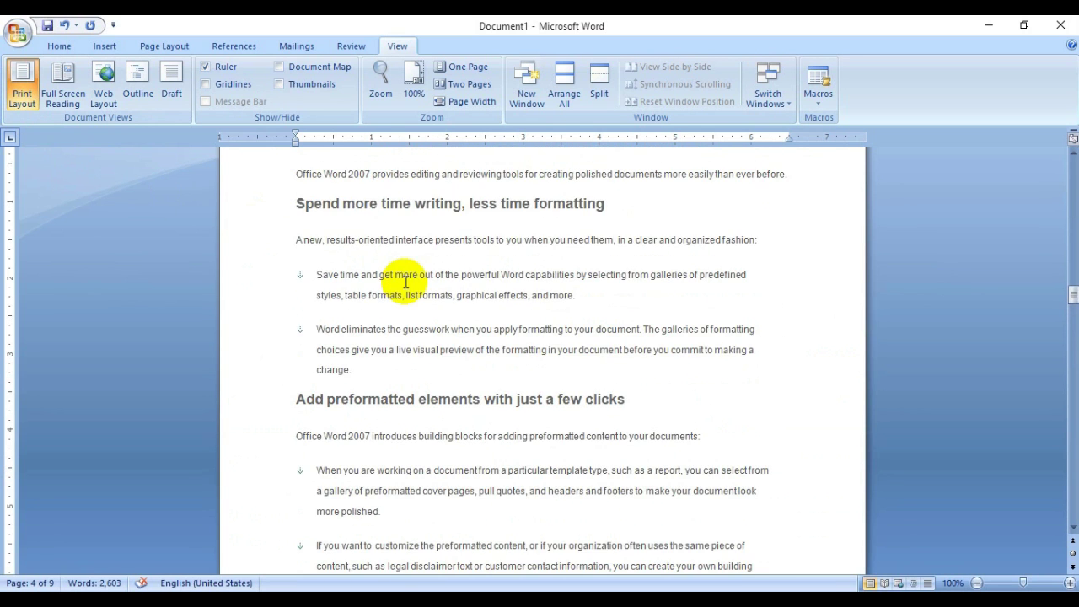
pyautogui.scroll(10, 406, 282)
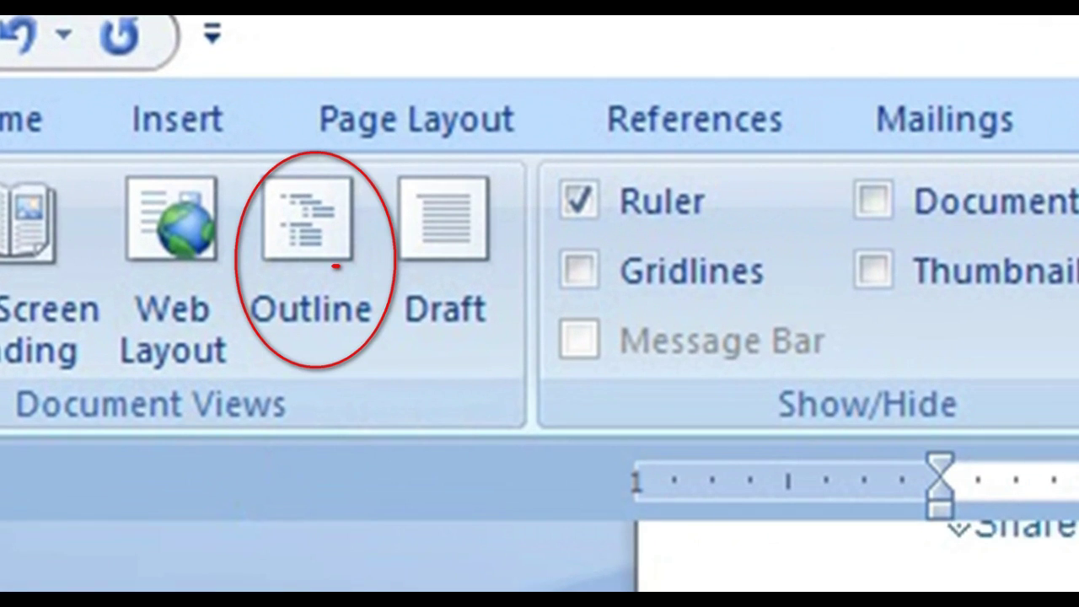
pyautogui.scroll(-12, 857, 556)
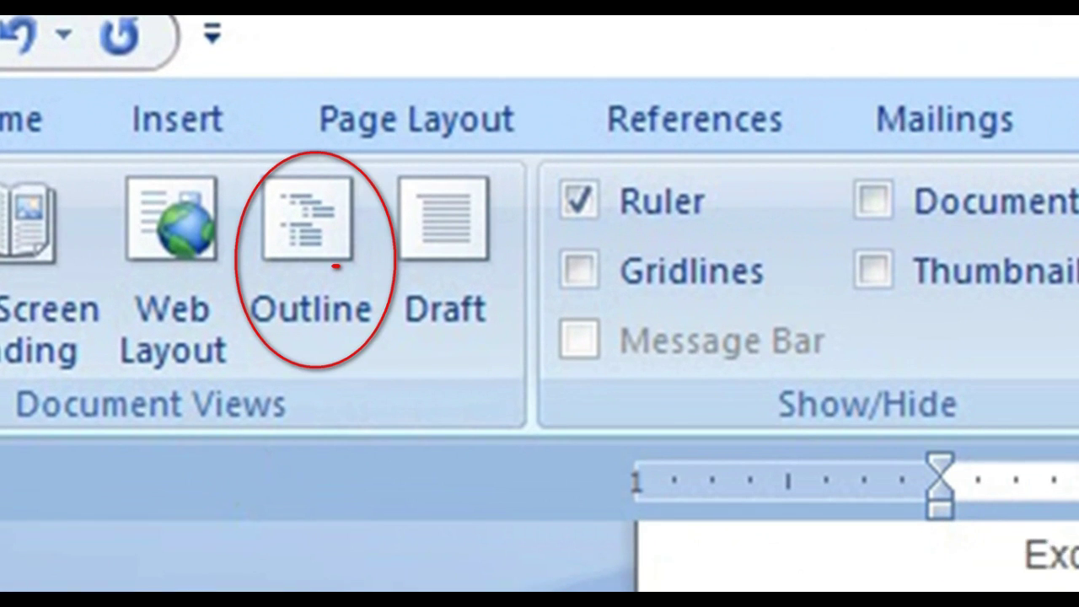
pyautogui.scroll(-10, 858, 556)
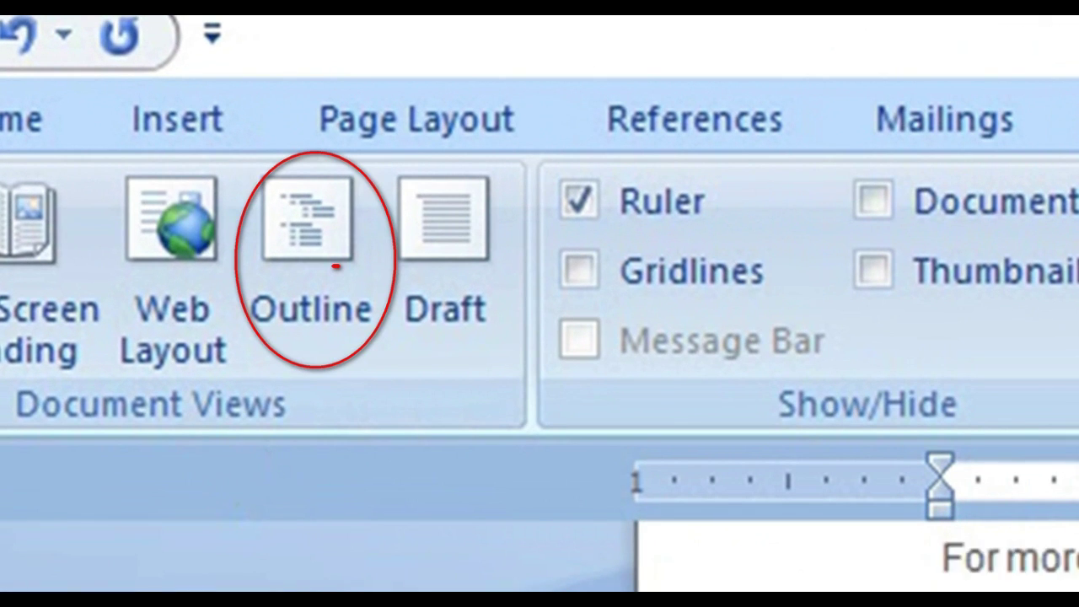
pyautogui.scroll(-10, 857, 556)
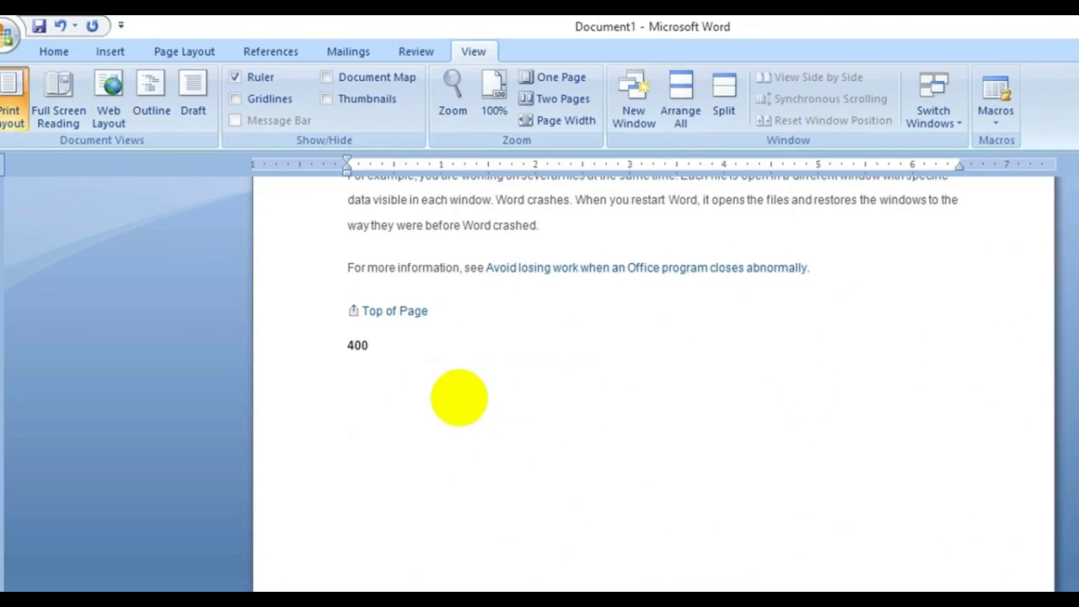
pyautogui.press('Return')
pyautogui.write('5')
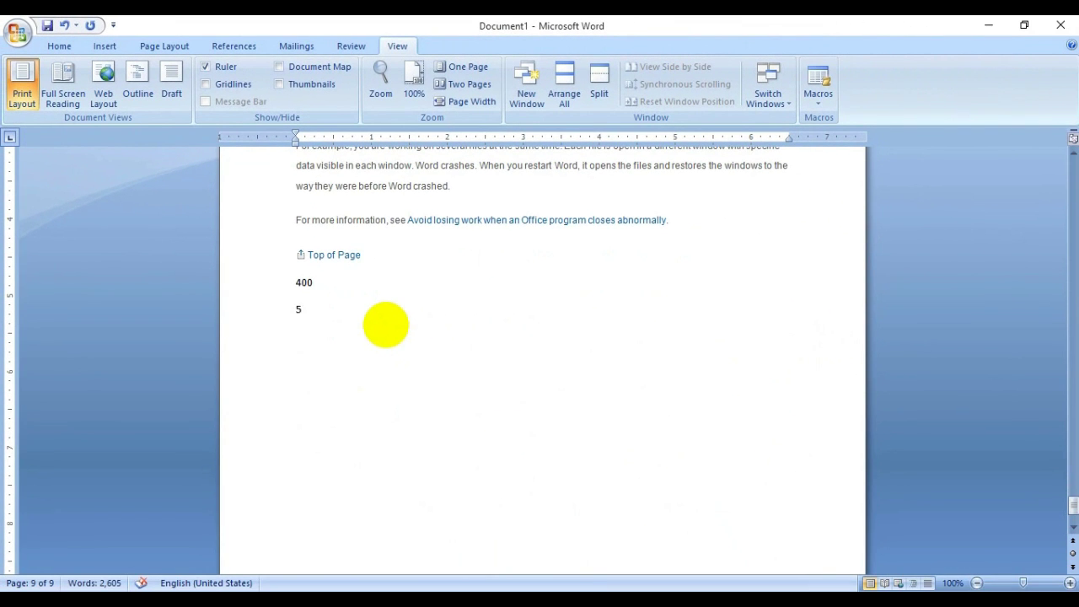
pyautogui.write('00')
pyautogui.press('Return')
pyautogui.write('100')
pyautogui.press('Return')
pyautogui.scroll(1, 386, 324)
pyautogui.write('200')
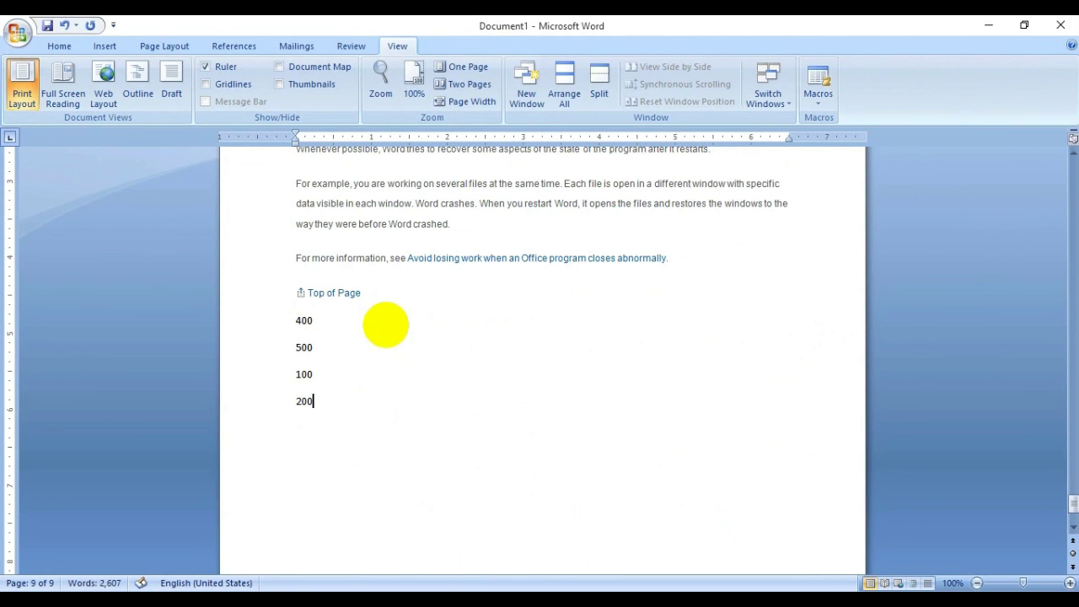
pyautogui.press('Return')
pyautogui.write('400')
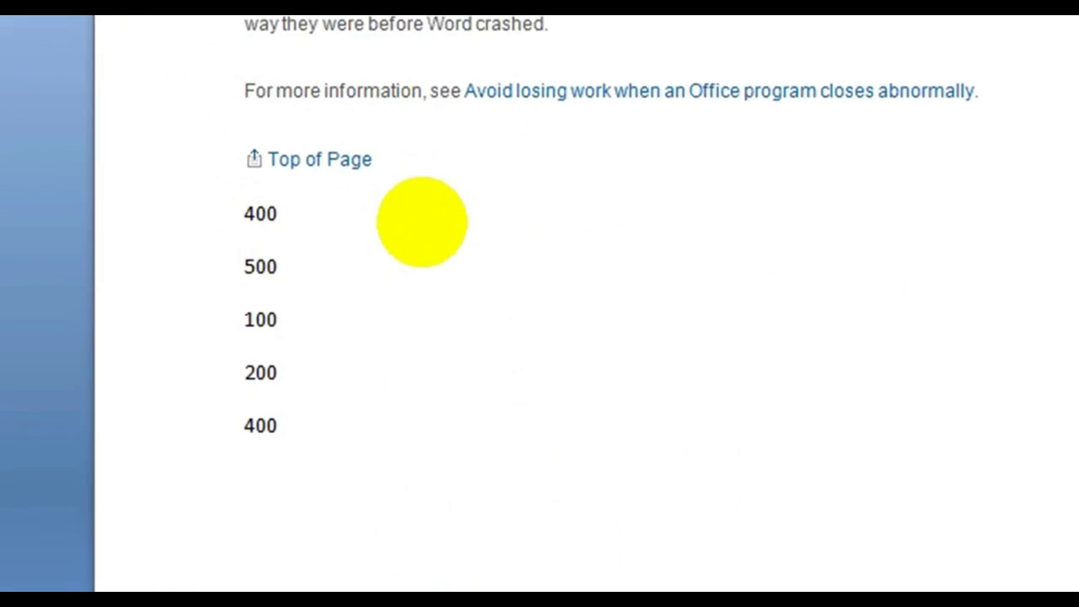
pyautogui.press('Return')
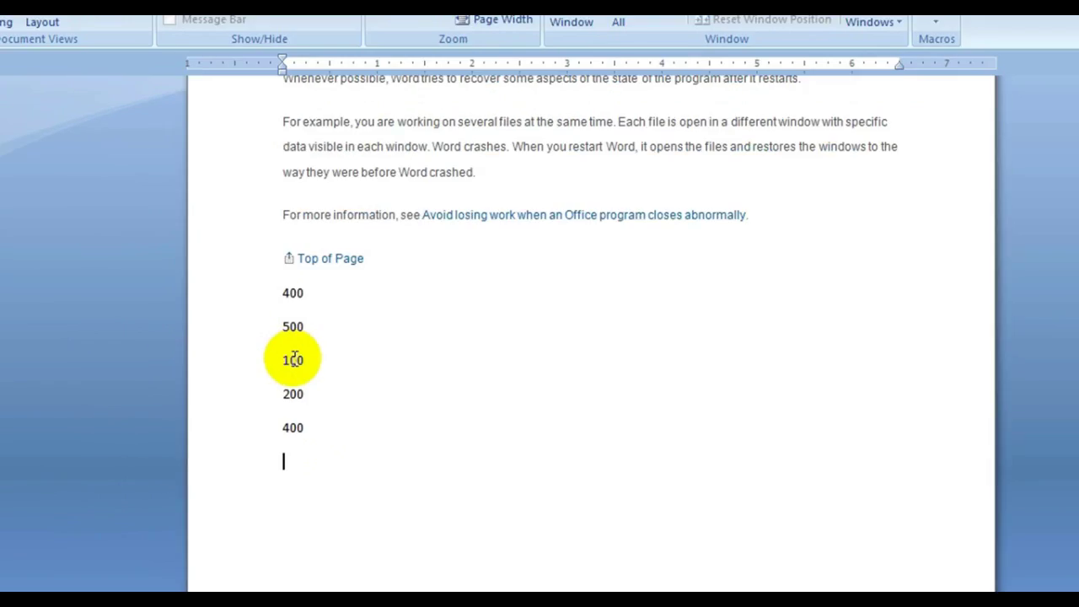
# Step: Switch to Outline view and move the 100 line up two places to the start of the number list
pyautogui.click(138, 74)
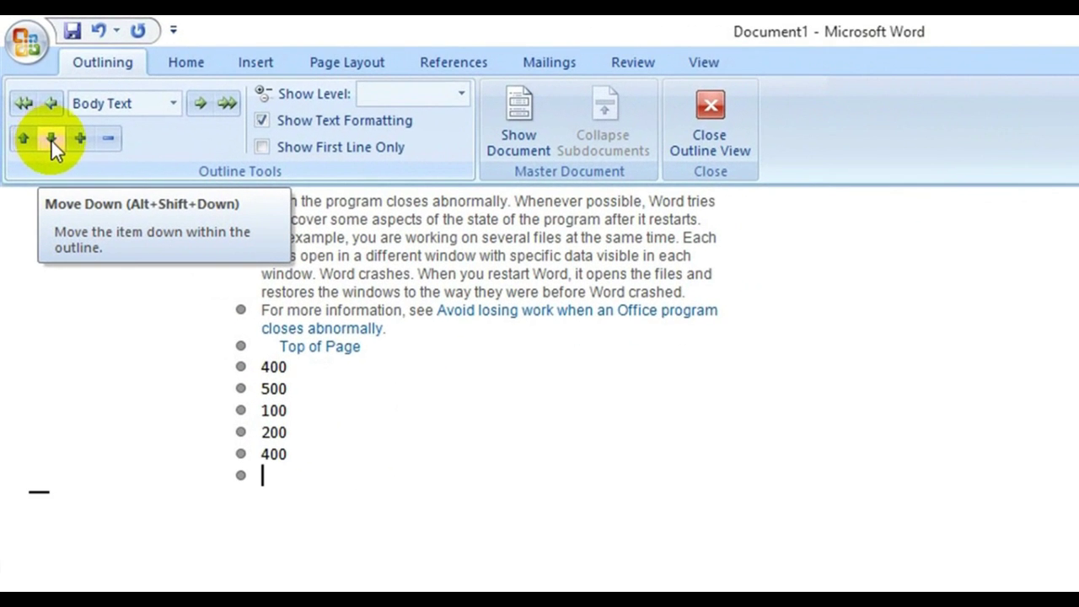
pyautogui.click(263, 411)
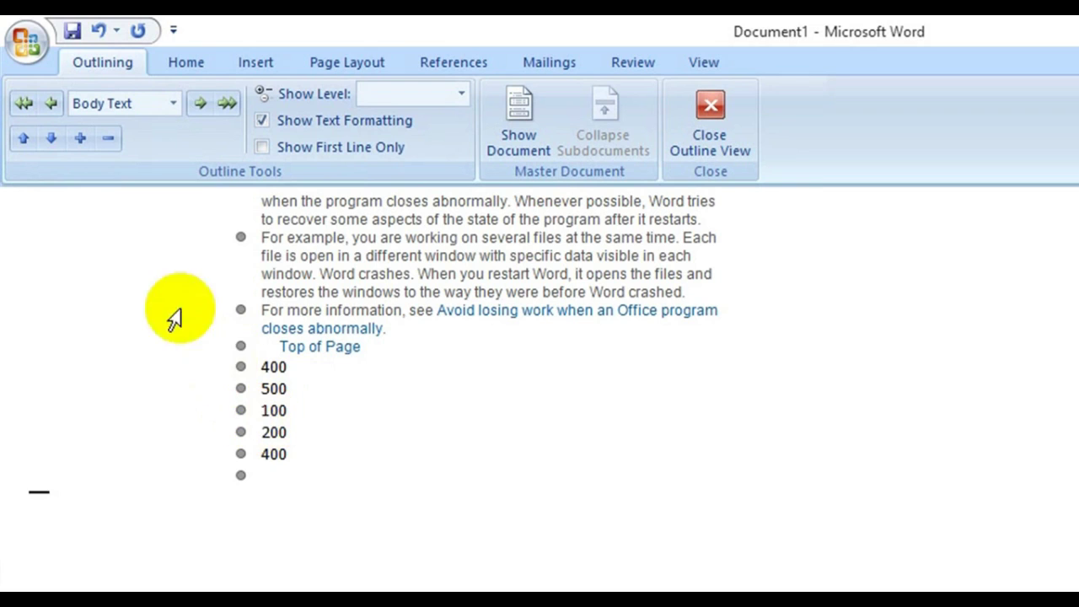
pyautogui.click(23, 135)
pyautogui.click(23, 135)
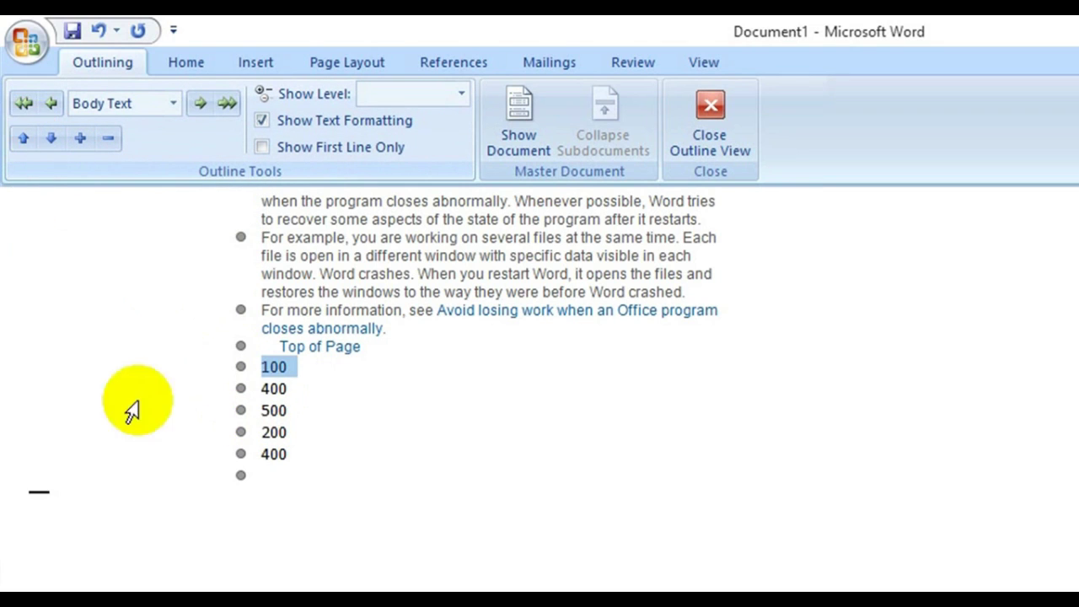
# Step: Move the 200 line up to directly below 100, and the last 400 line up above 500
pyautogui.click(268, 433)
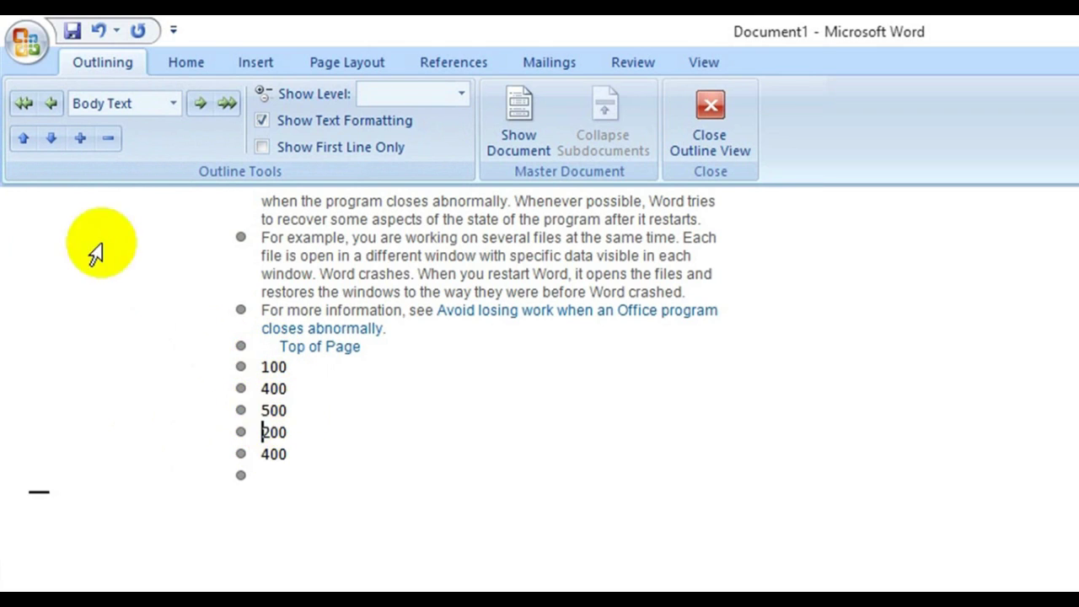
pyautogui.click(29, 140)
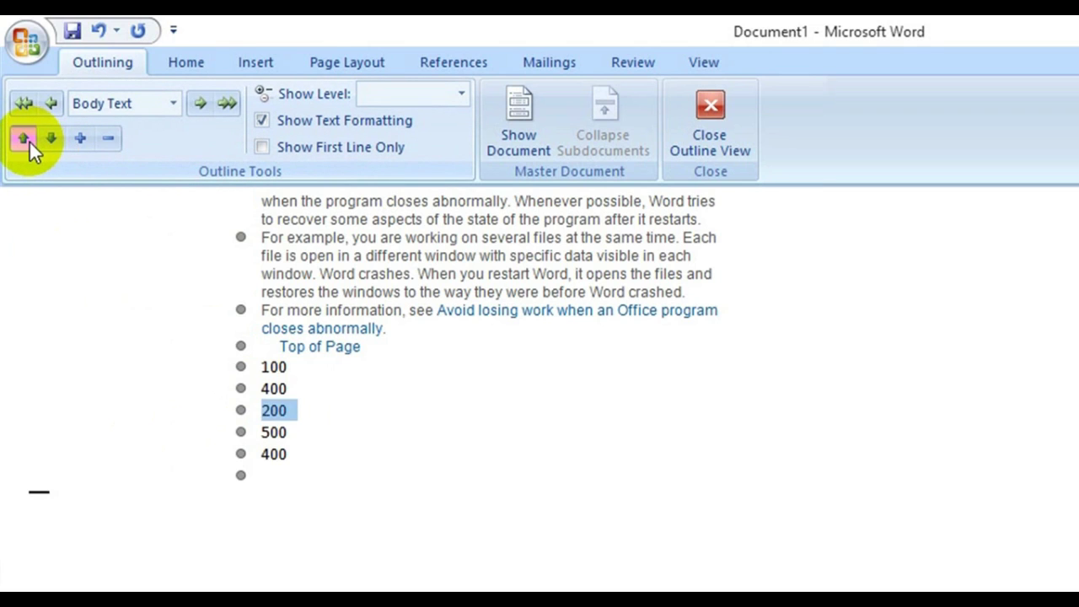
pyautogui.click(28, 140)
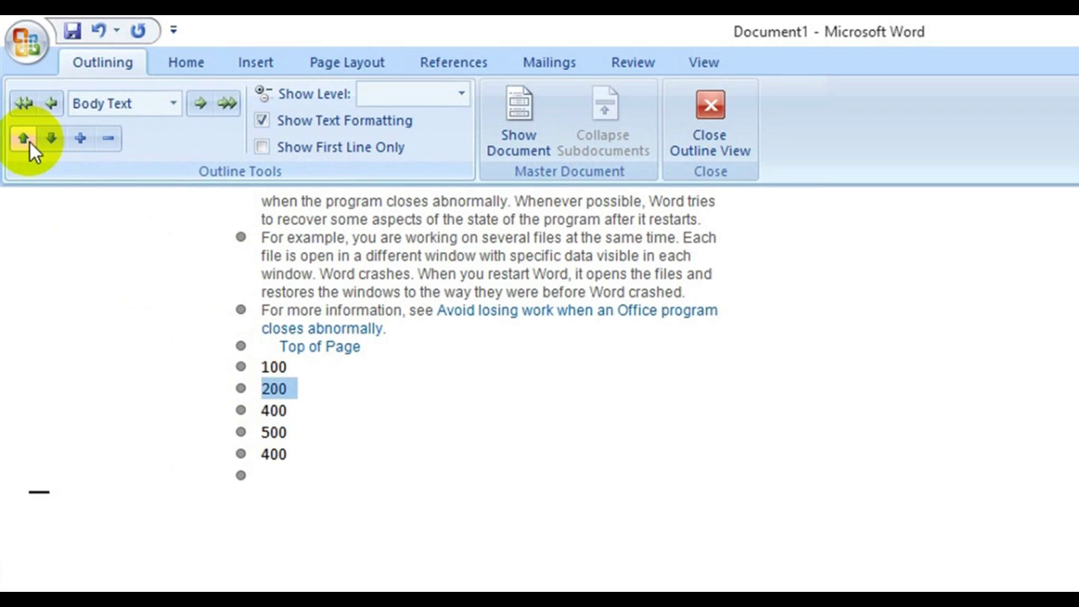
pyautogui.click(262, 455)
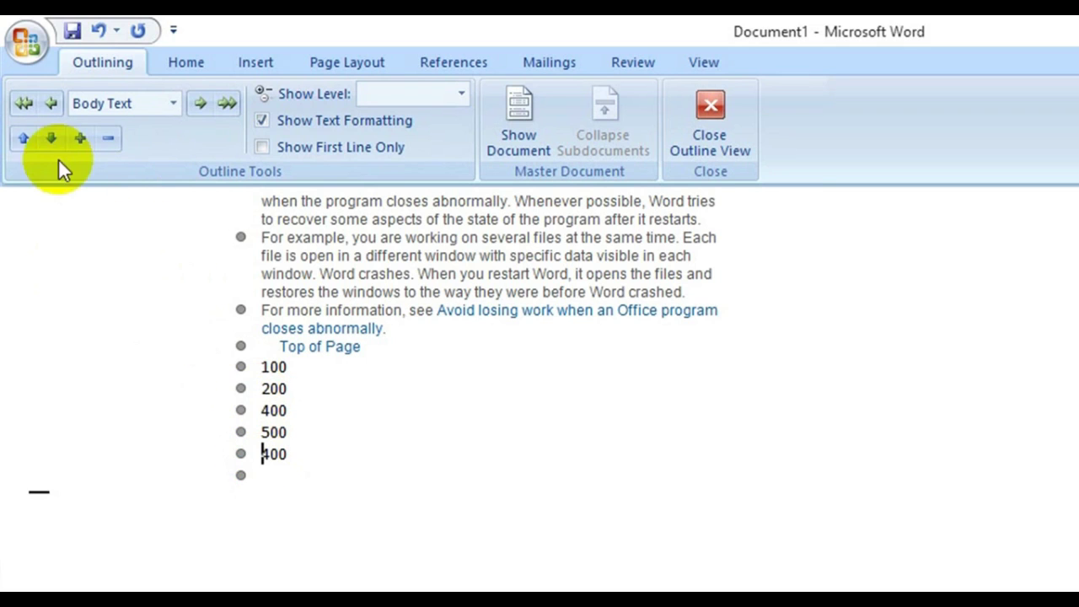
pyautogui.click(29, 145)
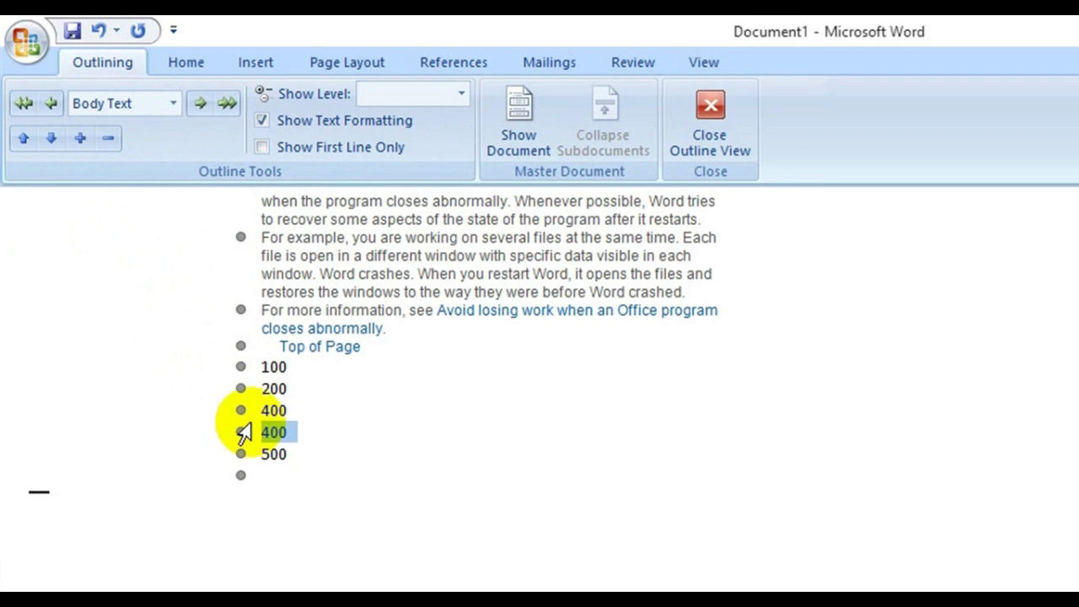
# Step: Move the 100 line down four places in the outline, to the end of the number list
pyautogui.click(262, 410)
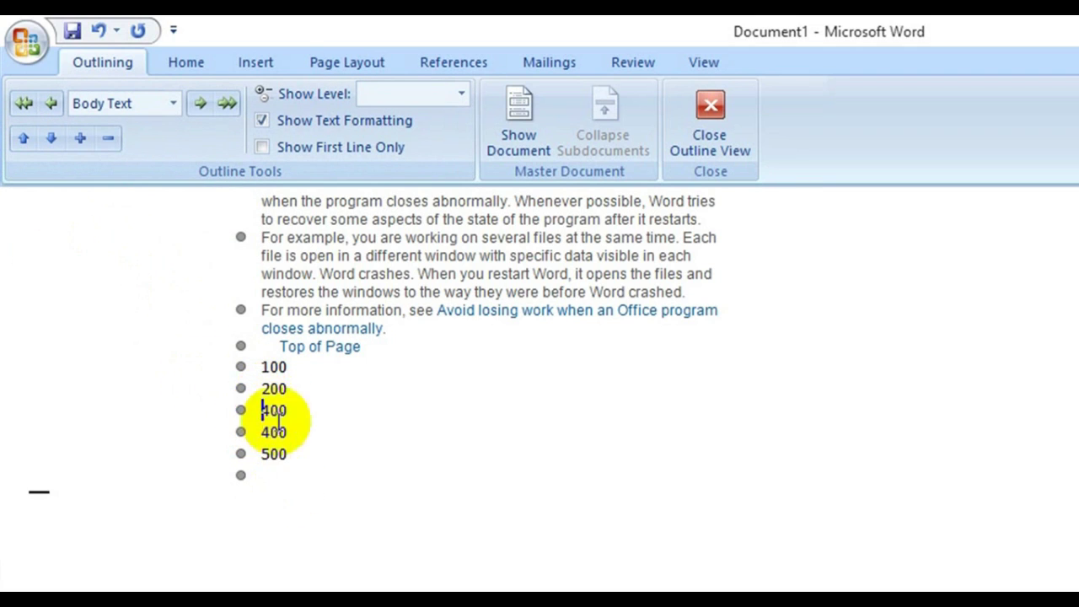
pyautogui.click(261, 366)
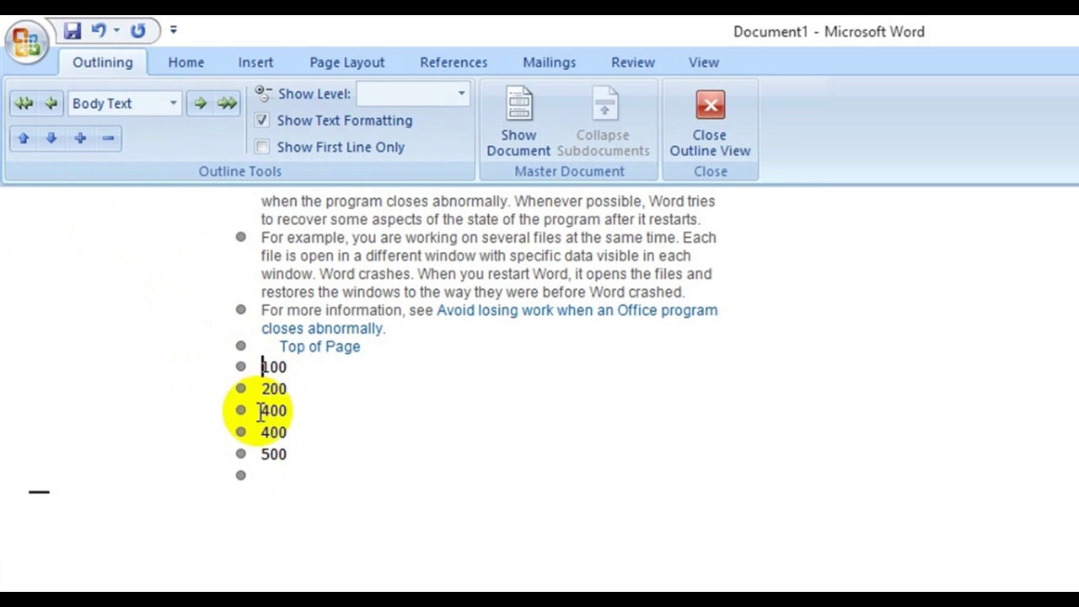
pyautogui.click(53, 138)
pyautogui.click(52, 138)
pyautogui.click(52, 137)
pyautogui.click(53, 137)
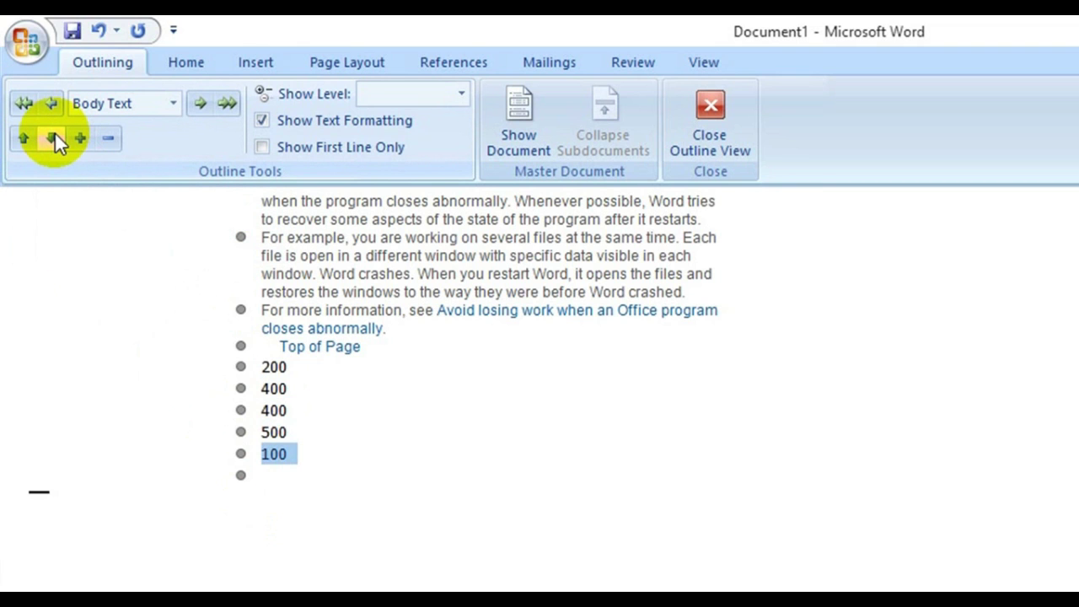
# Step: Under "Manage document properties in the Document Information Panel", move the paragraph starting "For example, you may have a server" up one place
pyautogui.scroll(15, 278, 401)
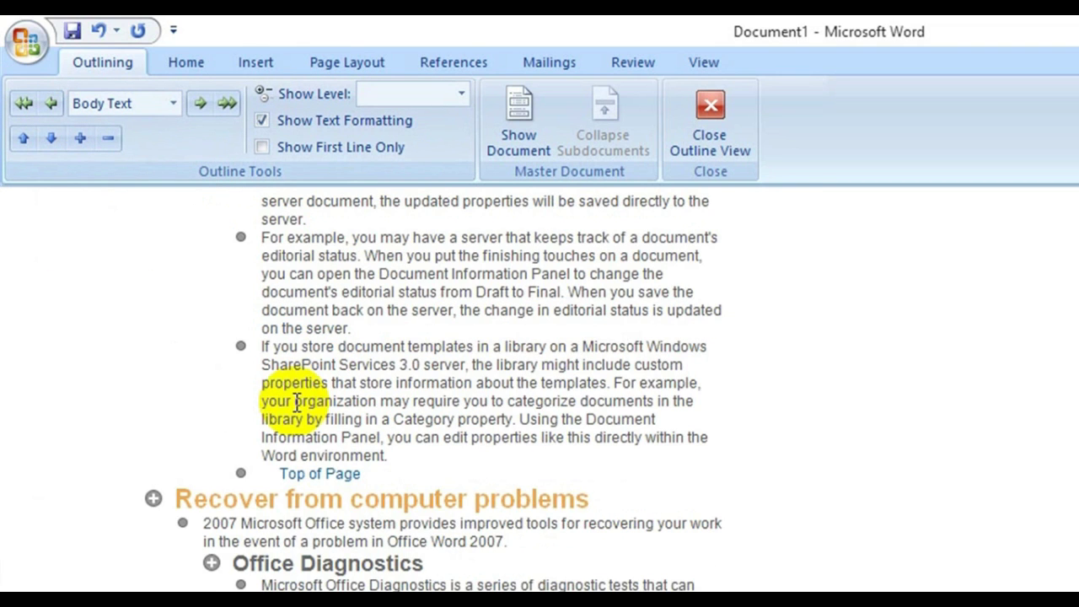
pyautogui.scroll(5, 296, 401)
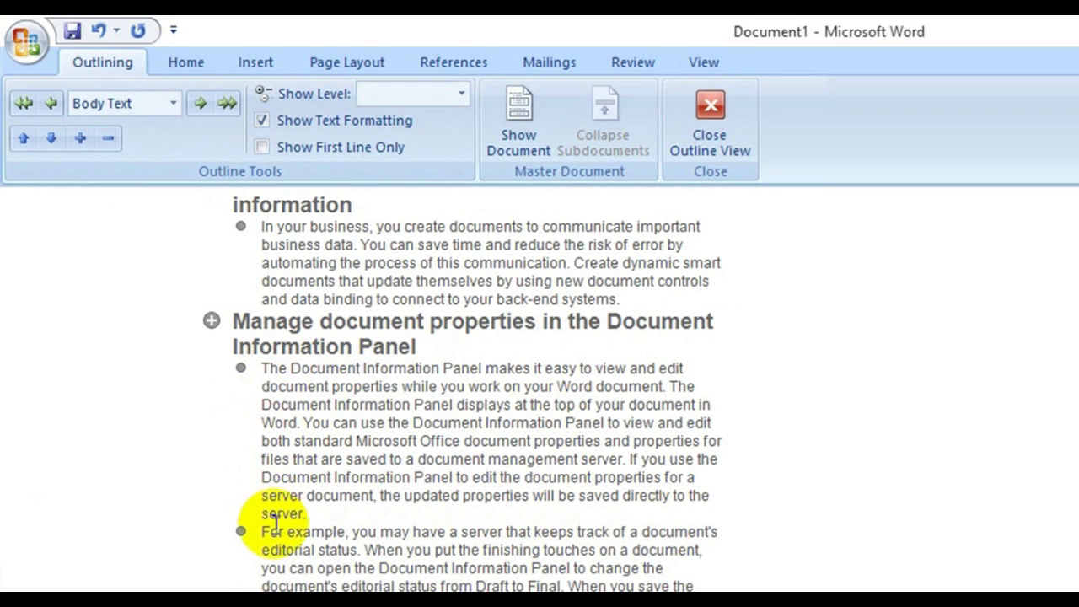
pyautogui.click(261, 536)
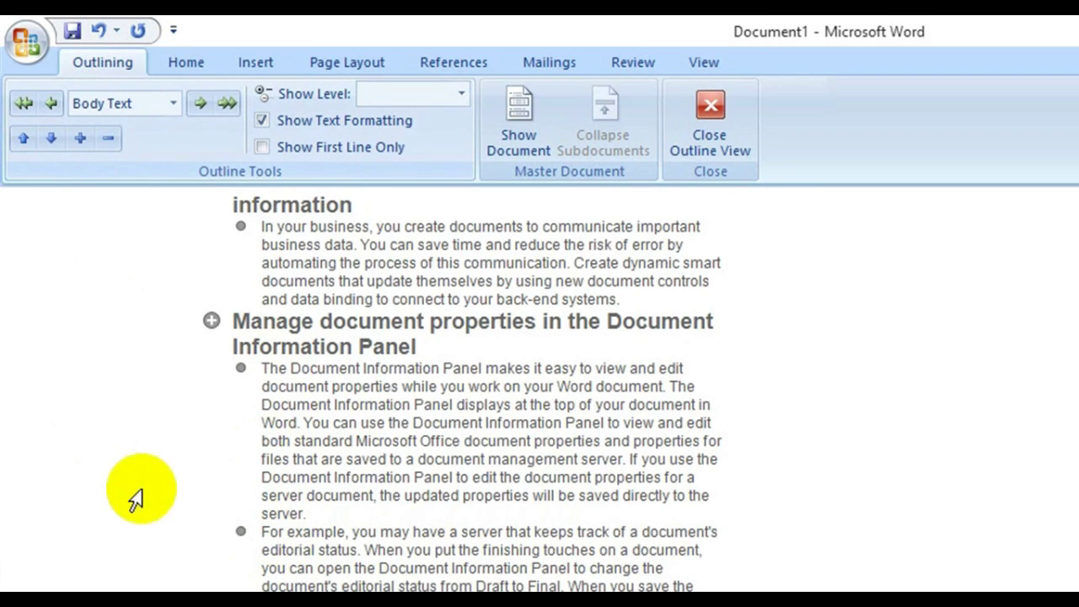
pyautogui.click(24, 139)
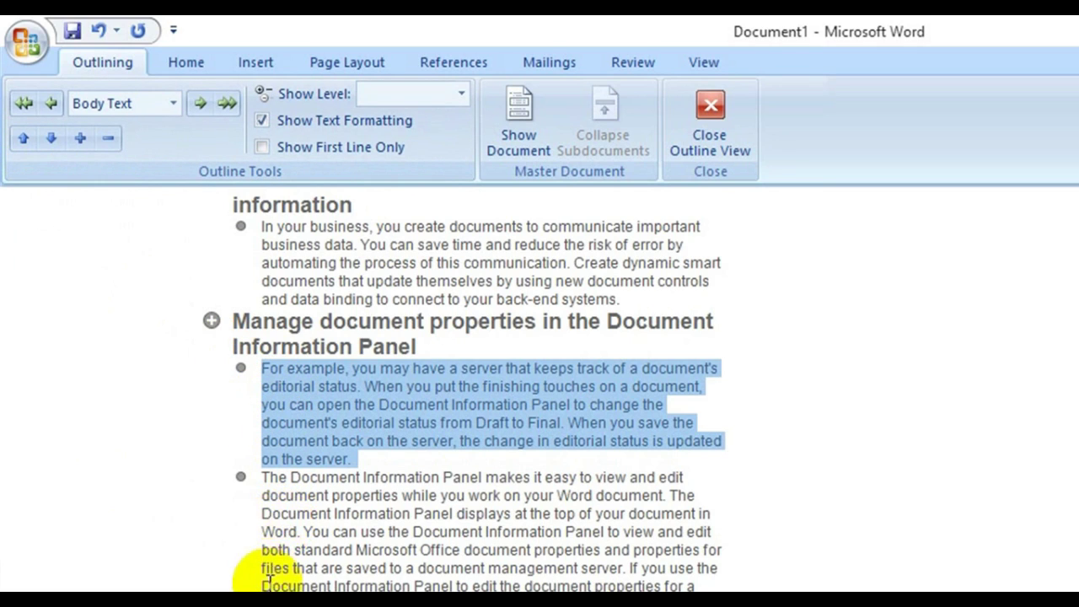
# Step: Under "Manage document properties in the Document Information Panel", move the paragraph starting "If you store document templates" up two places
pyautogui.click(172, 425)
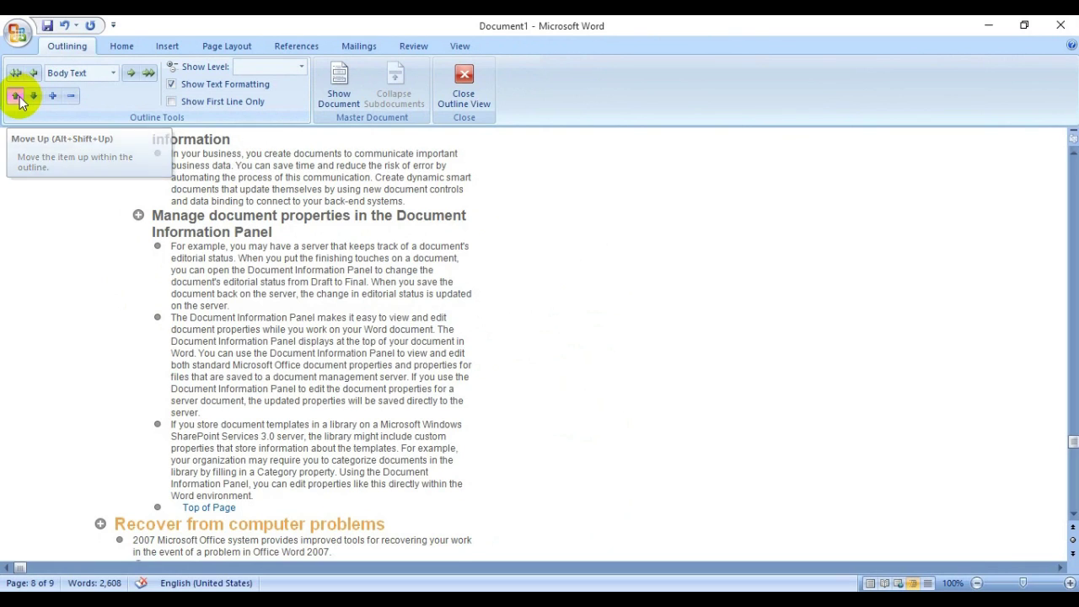
pyautogui.click(16, 96)
pyautogui.click(16, 96)
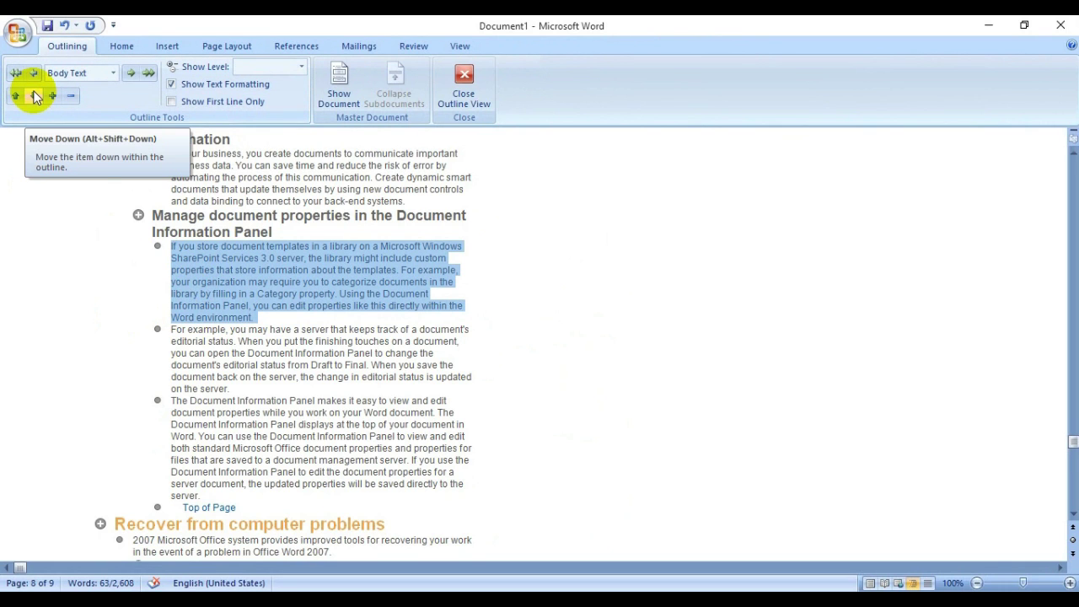
# Step: Close Outline view to return to Print Layout, bring up the document view options and deselect the moved paragraph
pyautogui.click(464, 84)
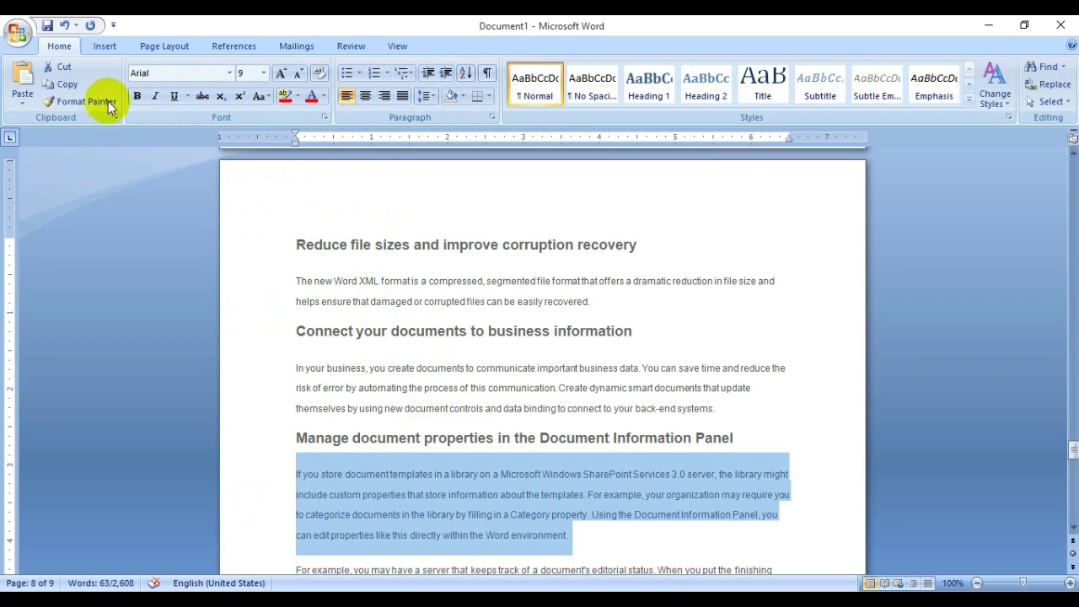
pyautogui.click(392, 47)
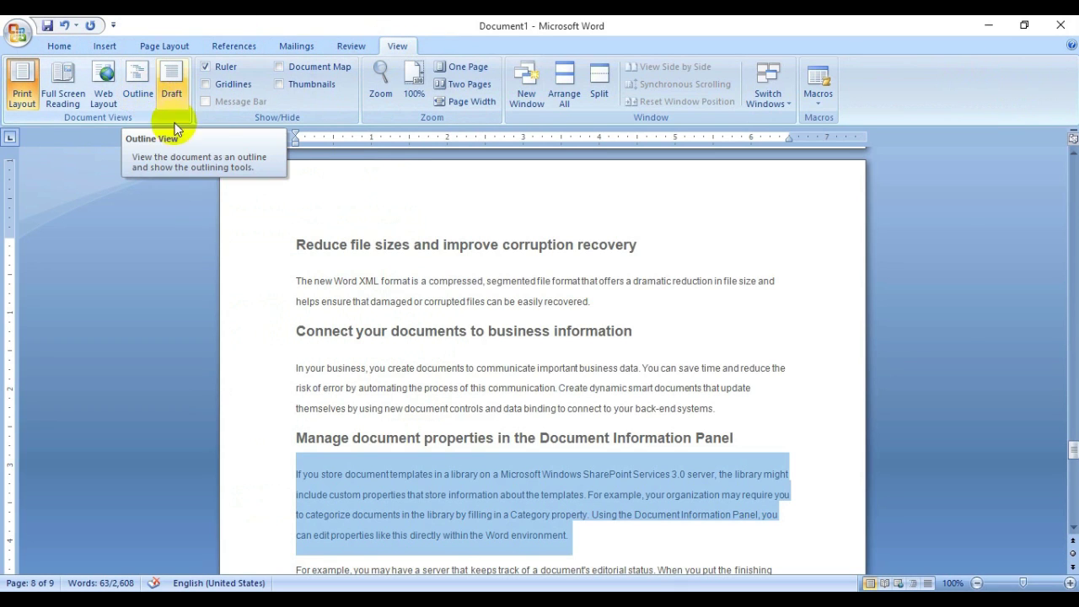
pyautogui.click(322, 300)
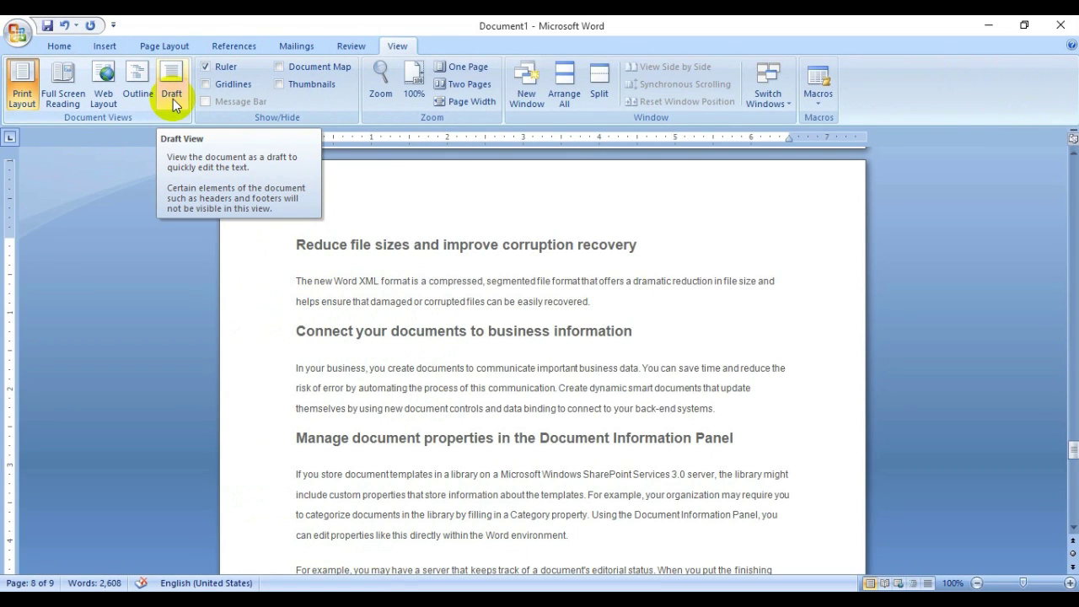
# Step: Look through the document's pages in Print Layout, ending at the banner picture under "What's new in Microsoft Office Word 2007"
pyautogui.scroll(-15, 272, 363)
pyautogui.scroll(4, 272, 364)
pyautogui.scroll(-12, 272, 364)
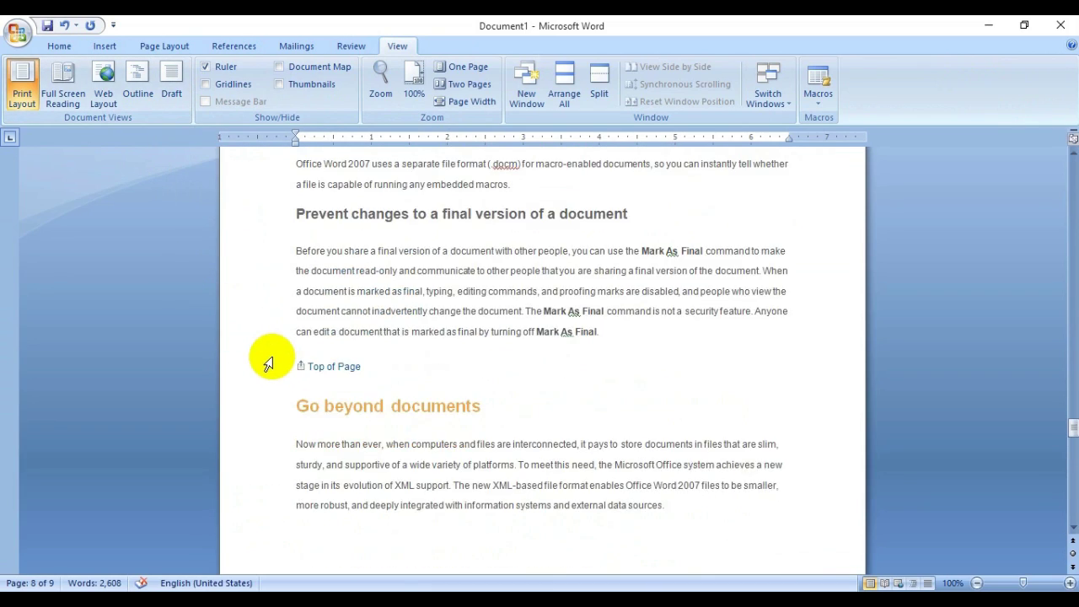
pyautogui.scroll(-10, 268, 363)
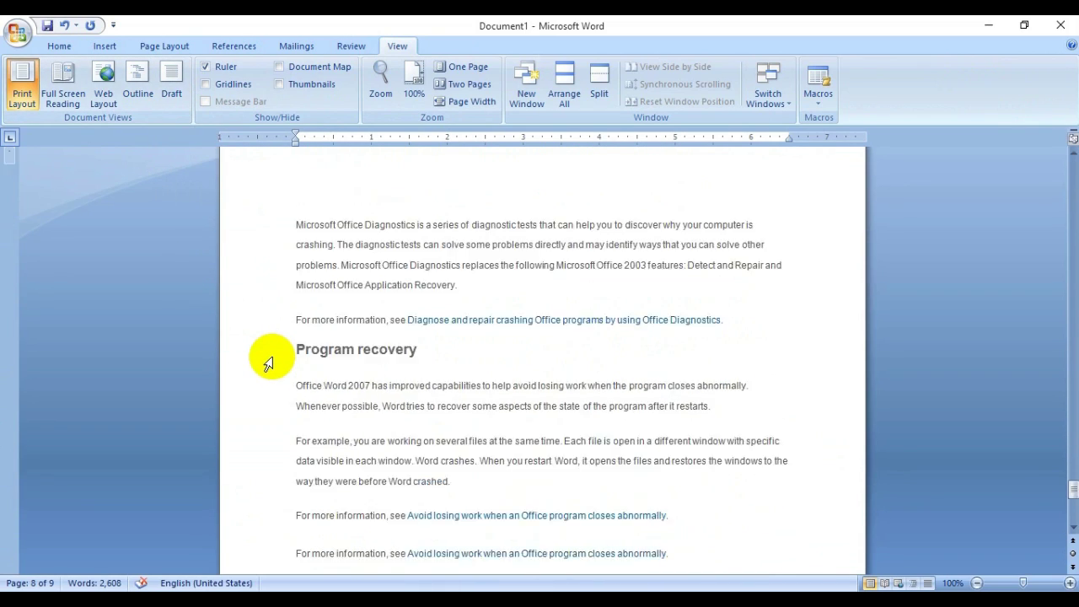
pyautogui.scroll(15, 268, 362)
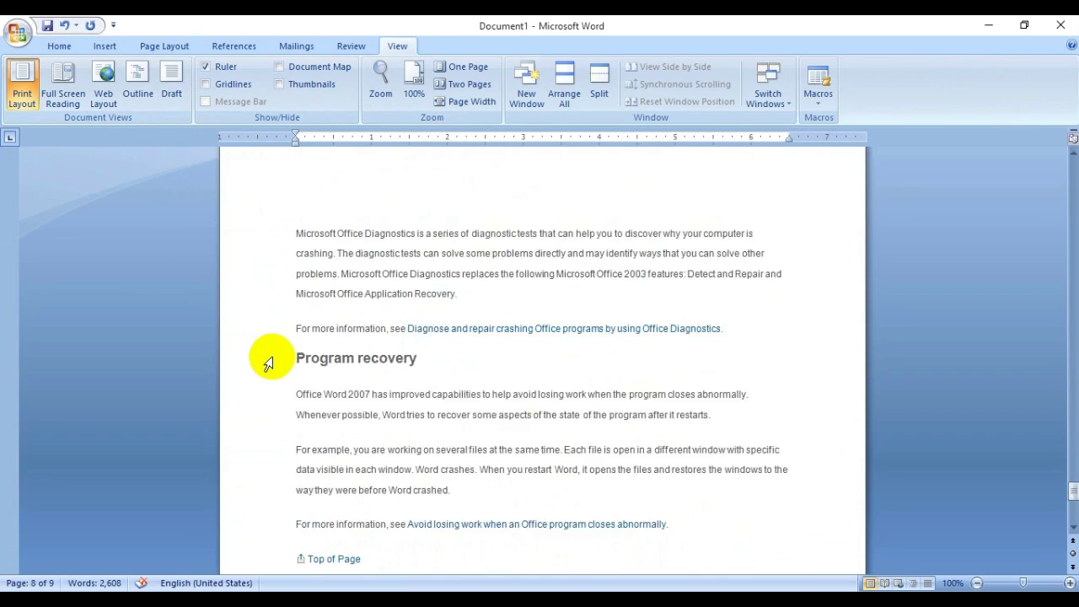
pyautogui.scroll(12, 255, 357)
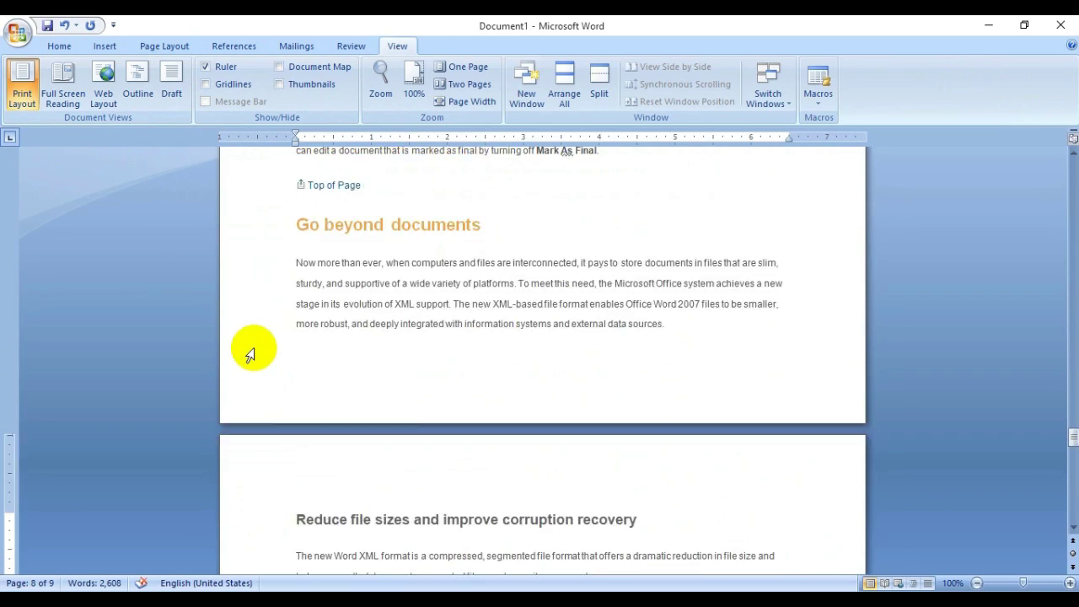
pyautogui.scroll(15, 451, 399)
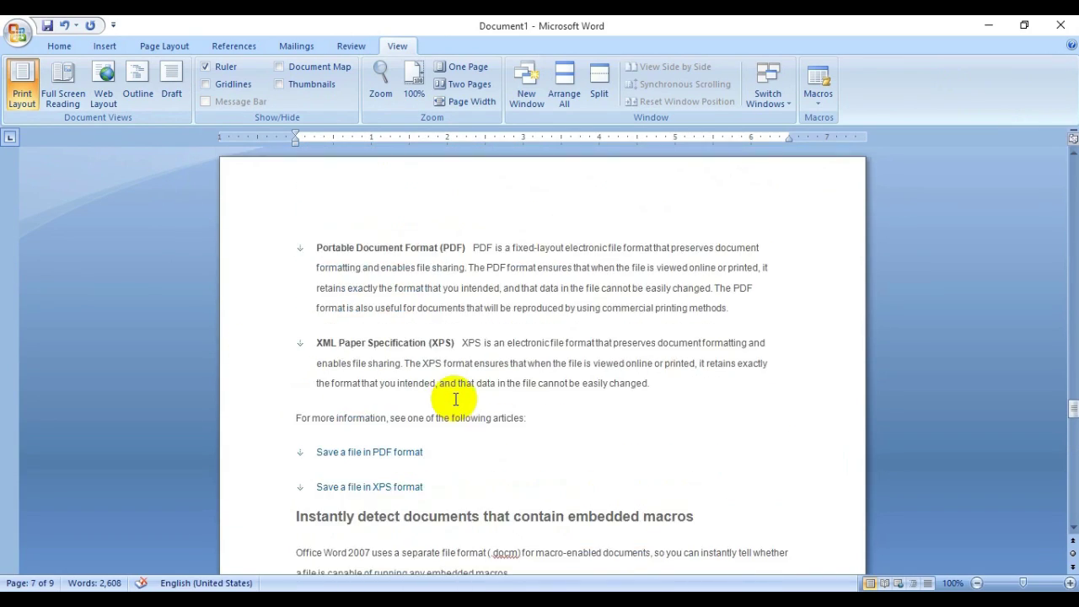
pyautogui.scroll(15, 451, 396)
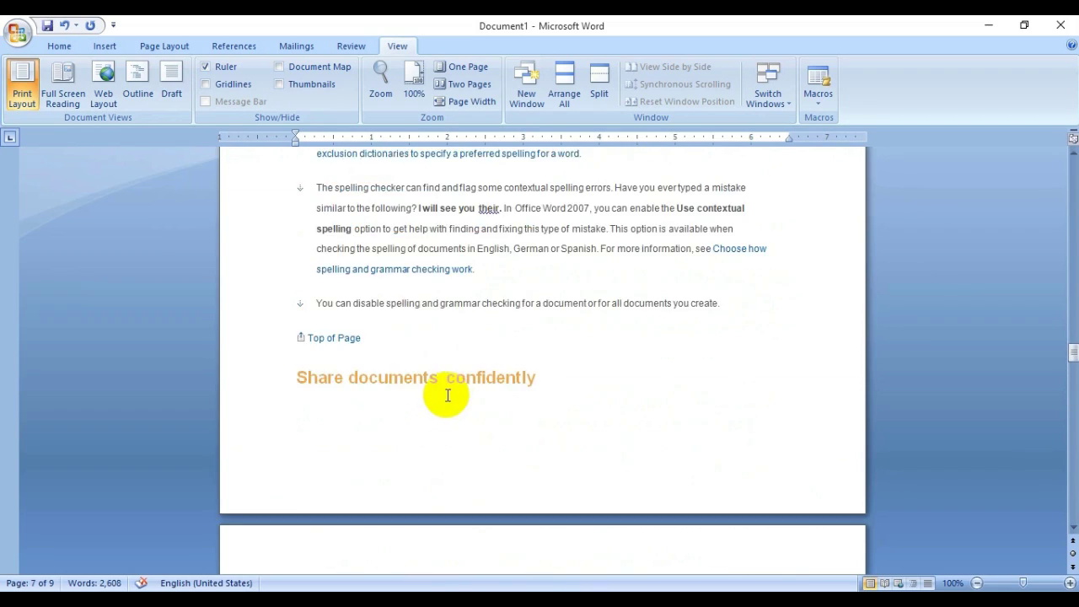
pyautogui.scroll(15, 439, 389)
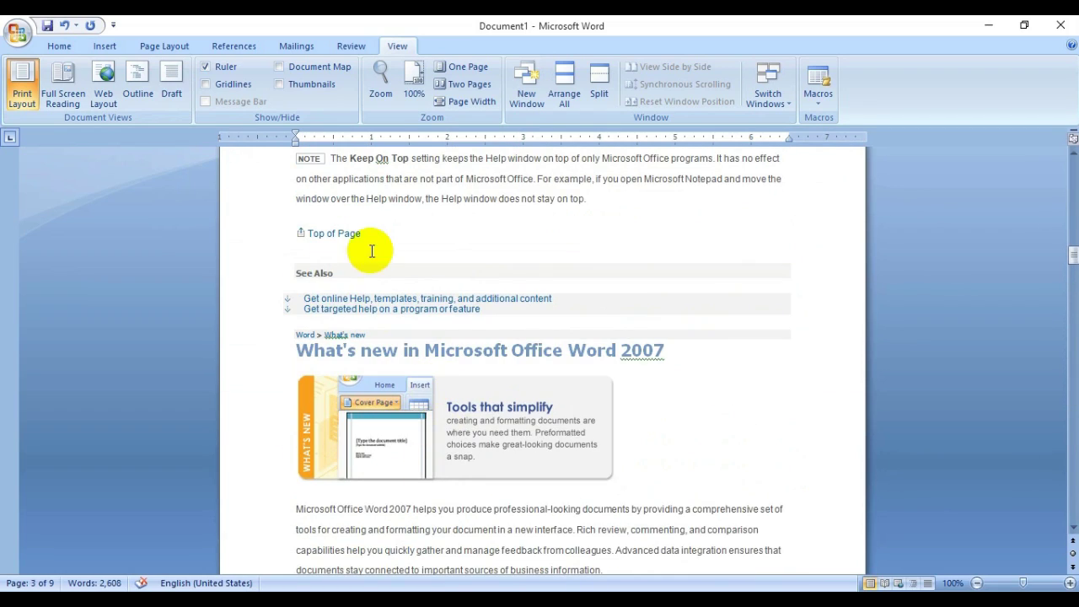
# Step: Select the "Tools that simplify" banner picture, switch to Draft view and examine how the picture area, text and page breaks are displayed
pyautogui.click(527, 385)
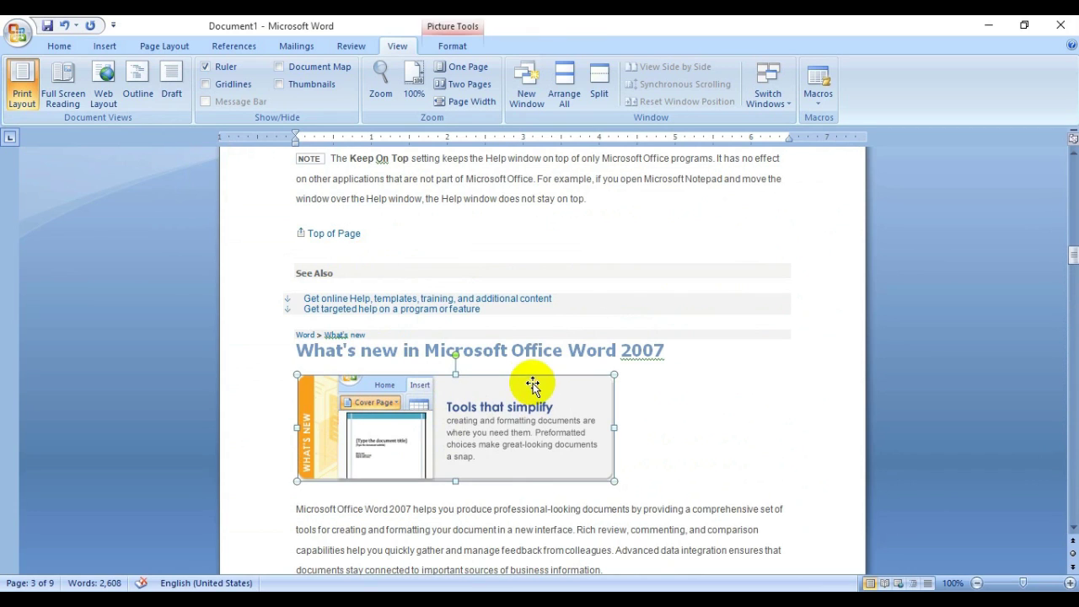
pyautogui.click(175, 92)
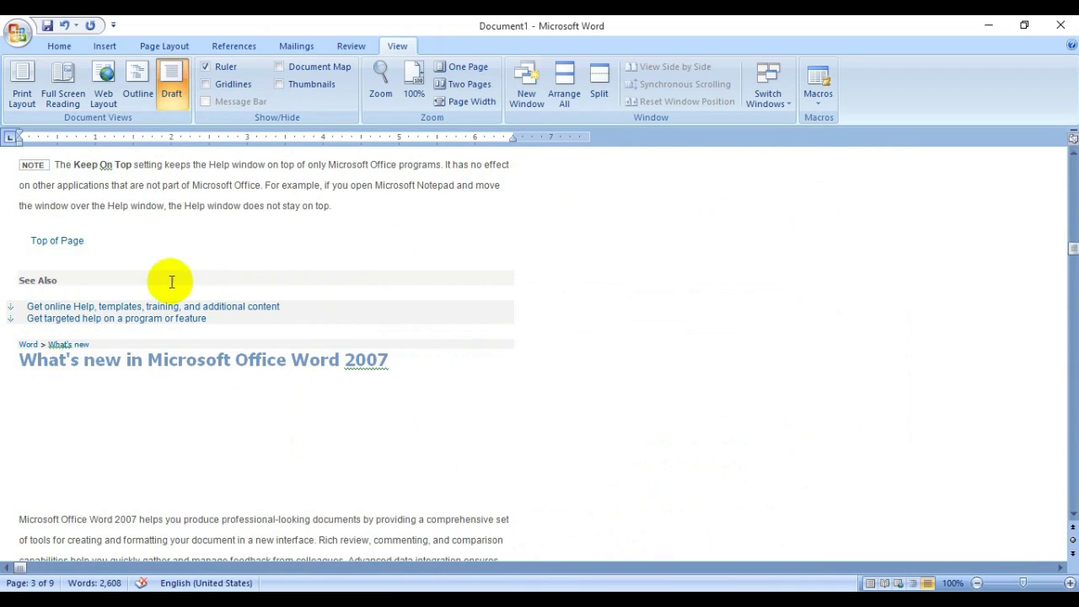
pyautogui.scroll(-8, 113, 393)
pyautogui.scroll(-20, 117, 399)
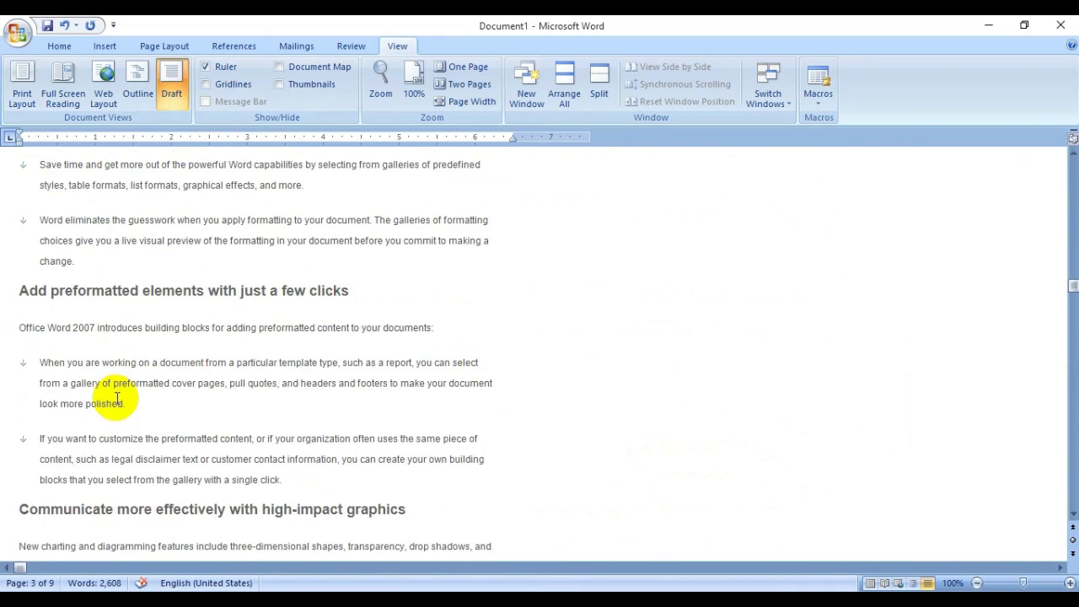
pyautogui.scroll(-20, 117, 398)
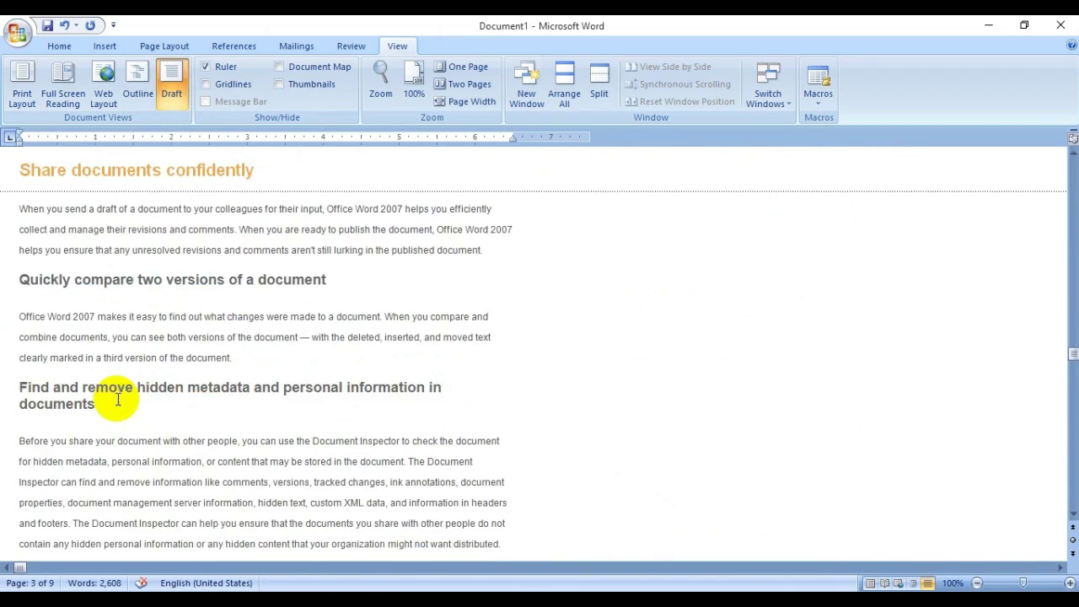
pyautogui.scroll(20, 117, 399)
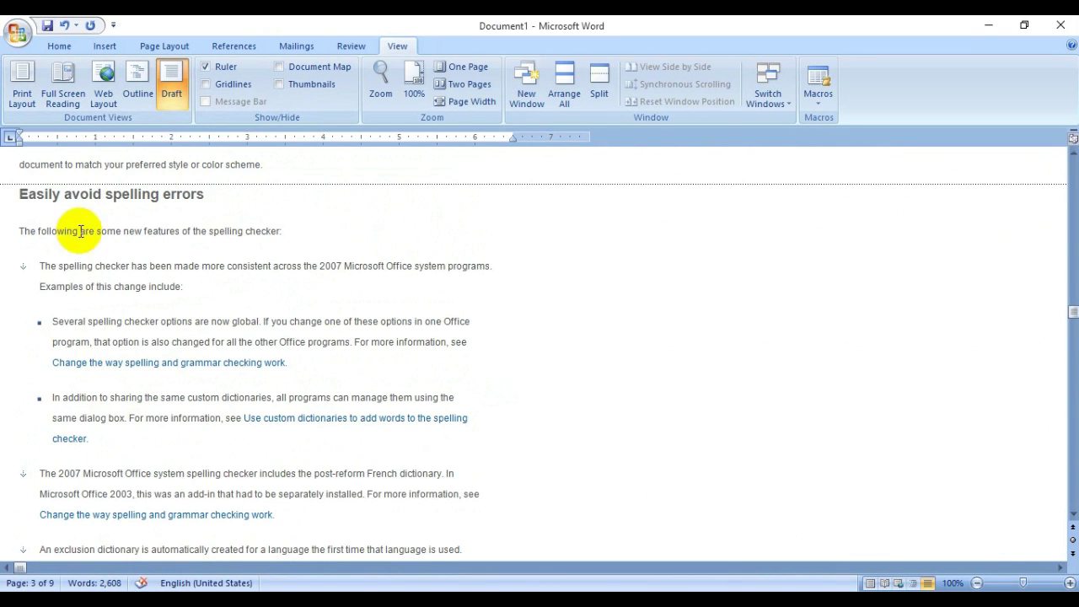
# Step: Switch back to Print Layout view, deselect the banner picture and look through the pages up to the spelling checker features
pyautogui.click(23, 83)
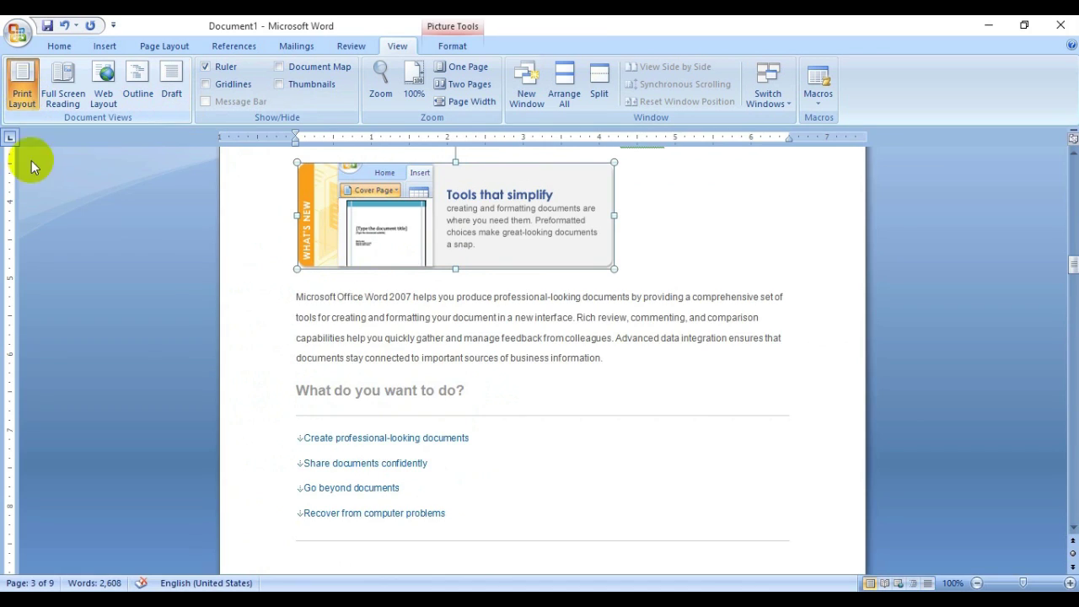
pyautogui.click(384, 338)
pyautogui.scroll(-10, 386, 340)
pyautogui.scroll(-15, 387, 341)
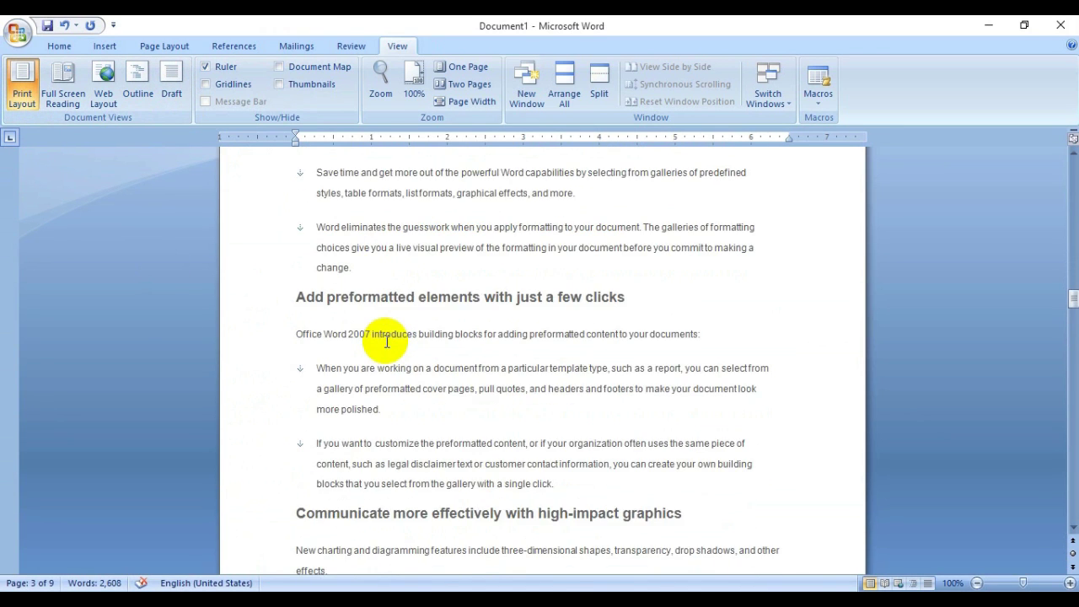
pyautogui.scroll(-10, 386, 341)
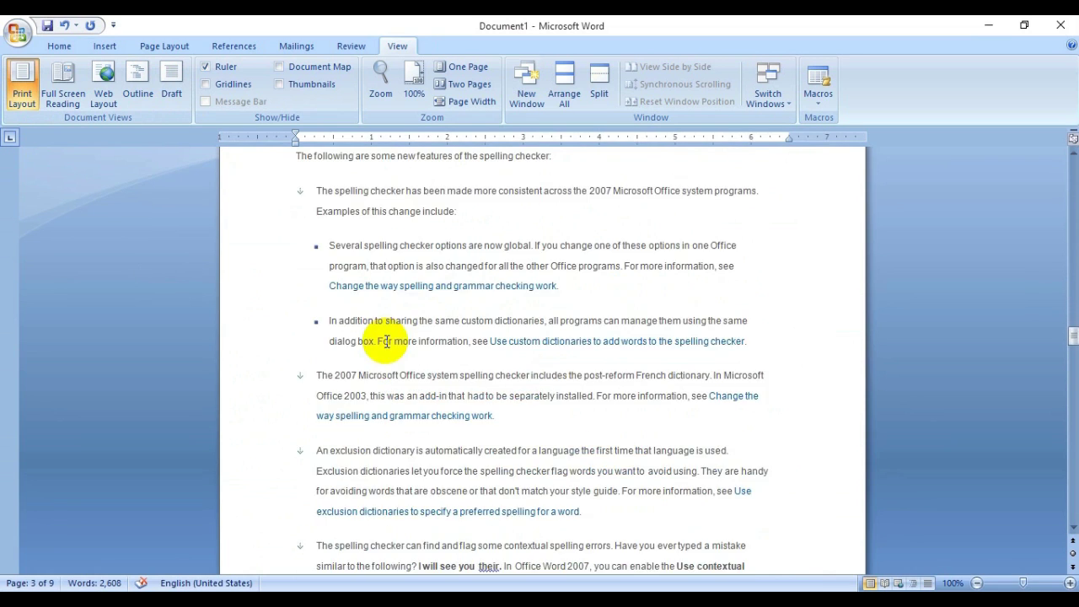